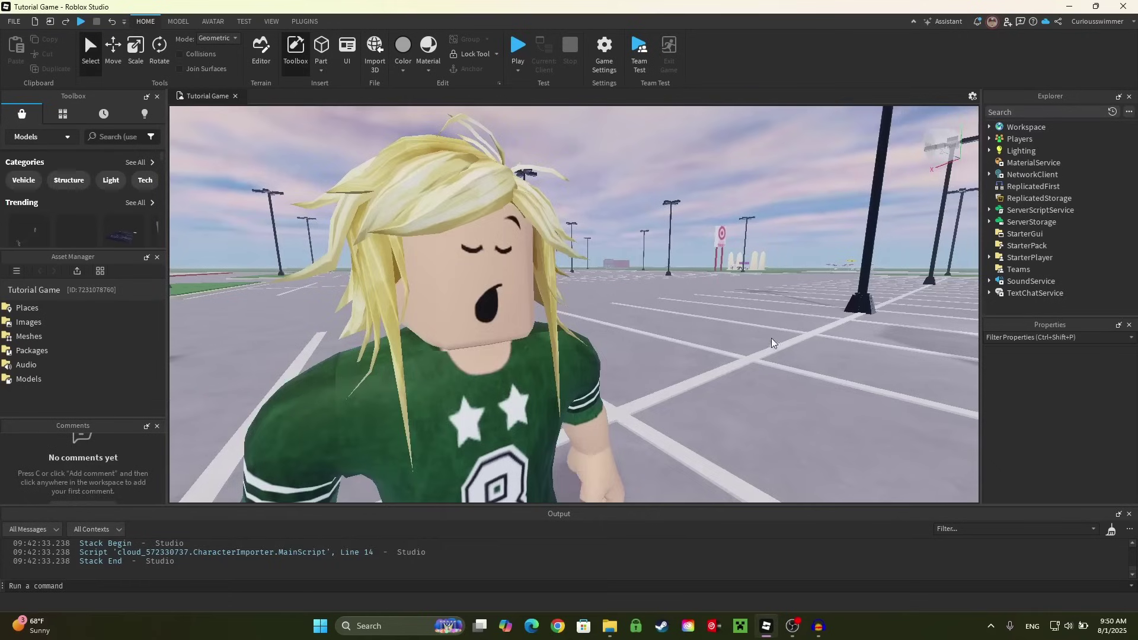
# - Zoom and orbit the viewport camera to face the Super Target store across the parking lot
pyautogui.scroll(-5, 769, 330)
pyautogui.scroll(10, 768, 330)
pyautogui.moveTo(768, 331); pyautogui.dragTo(761, 328, button='right')
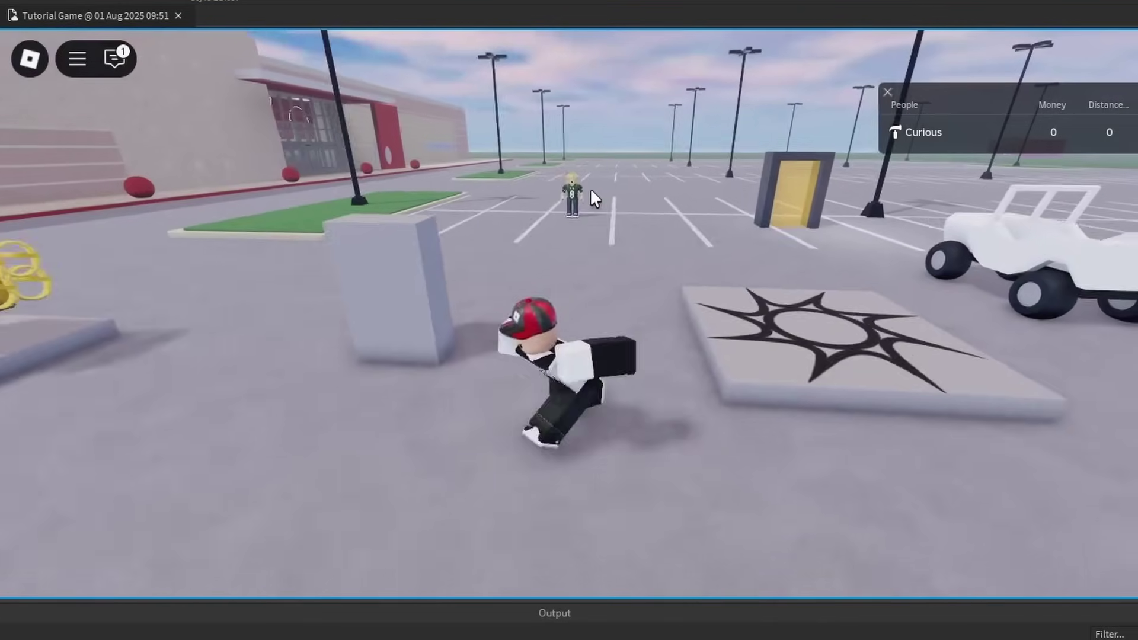
# - Run the avatar in the play-test, then open and close the in-game Roblox settings menu
pyautogui.press('a')
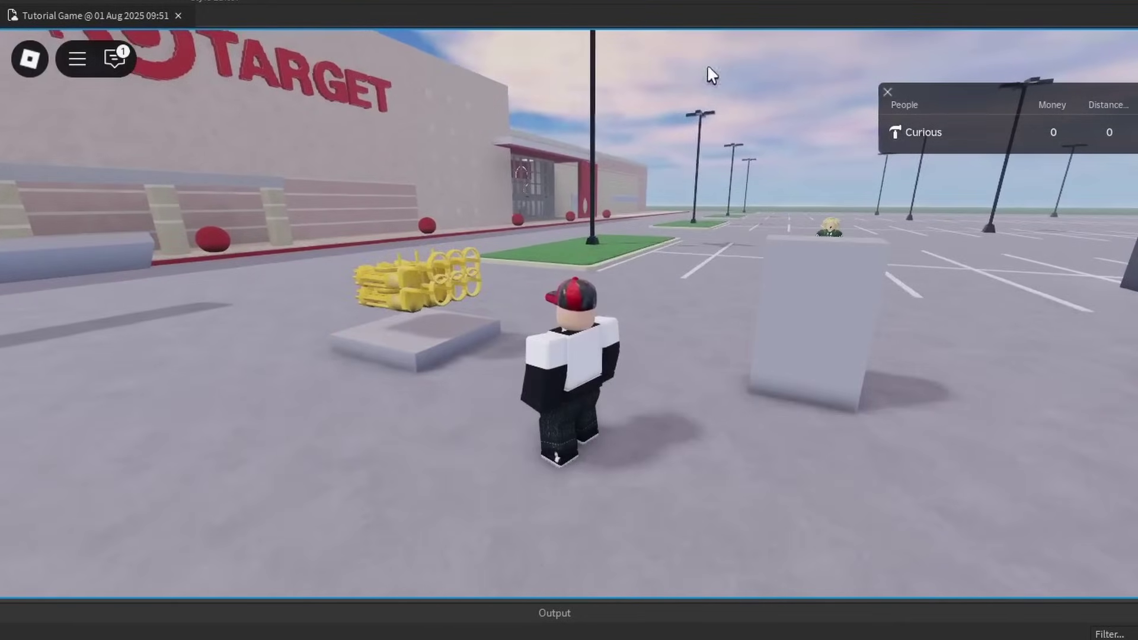
pyautogui.click(78, 60)
pyautogui.click(79, 59)
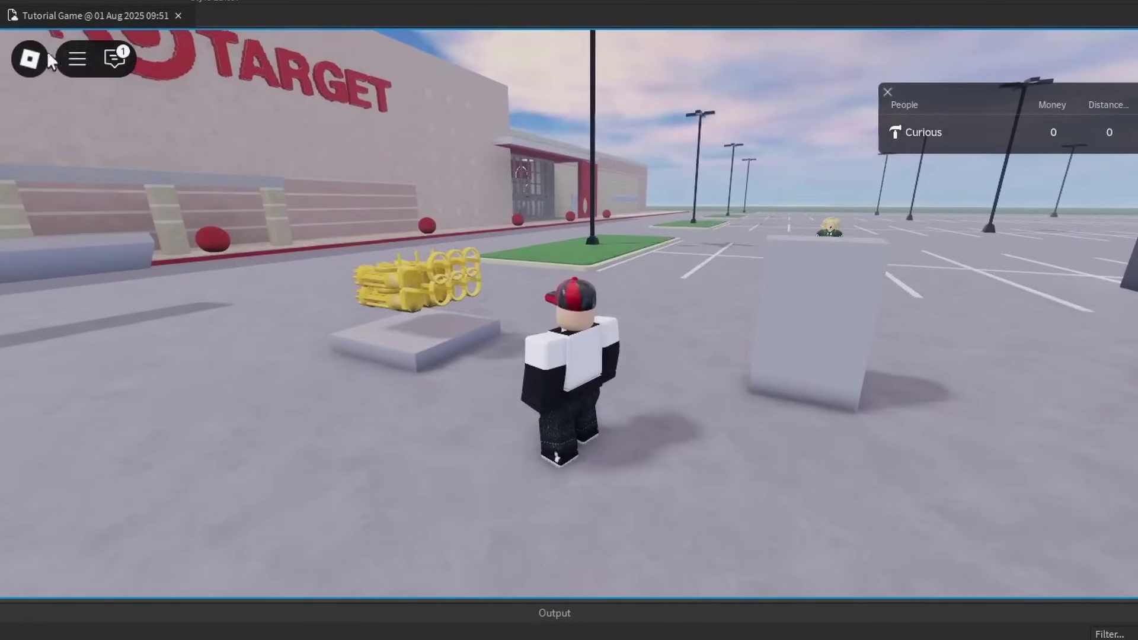
pyautogui.click(30, 60)
pyautogui.click(30, 59)
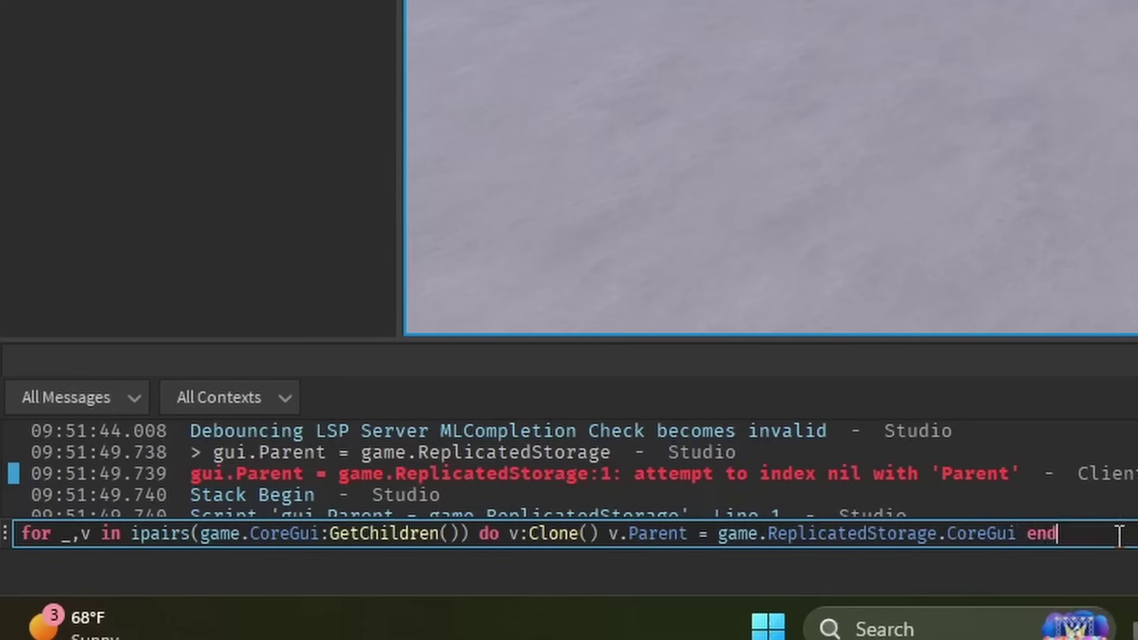
# - Run the CoreGui children loop and scroll through CoreGui's children in the Explorer
pyautogui.press('Return')
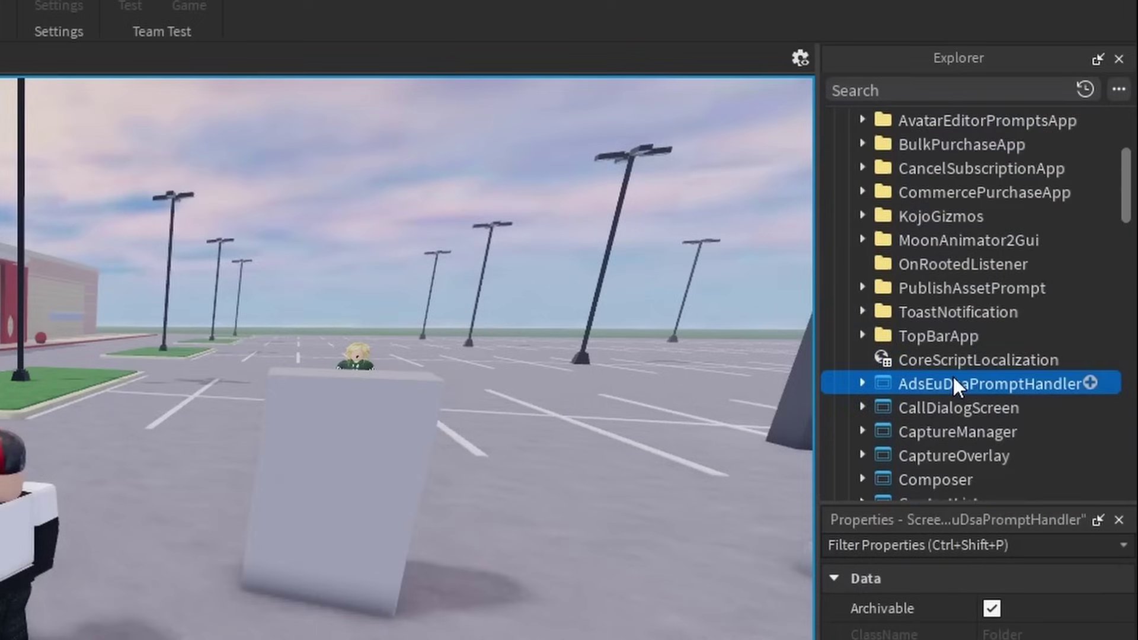
pyautogui.scroll(-4, 952, 375)
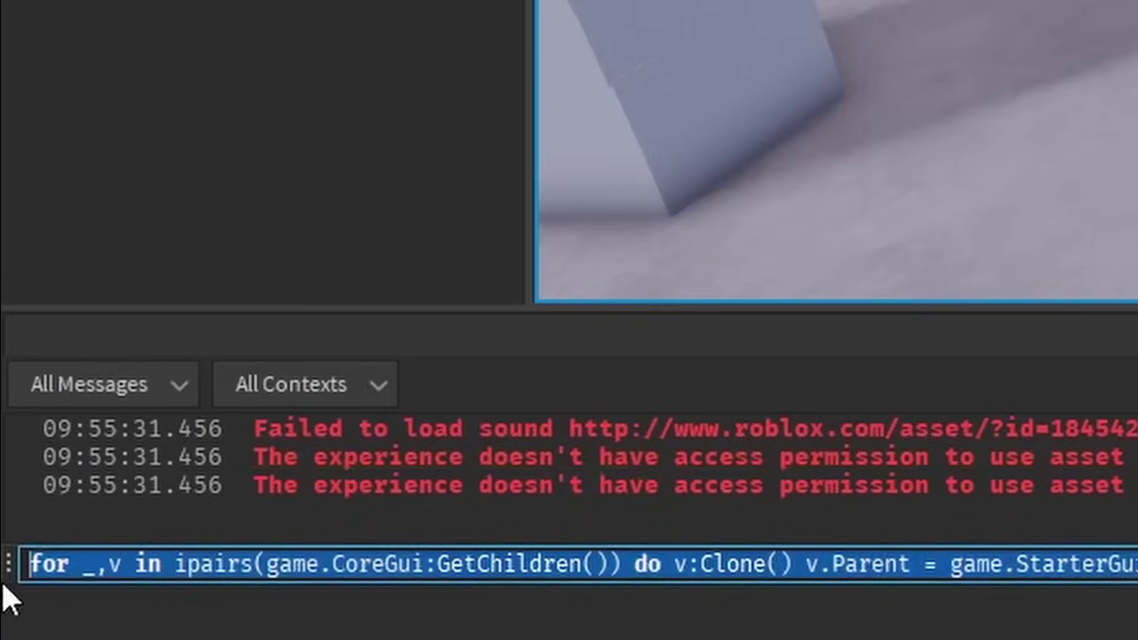
# - Build game.CoreGui.RobloxGui.Backpack:Destroy() in the command bar using autocomplete
pyautogui.write('game.C')
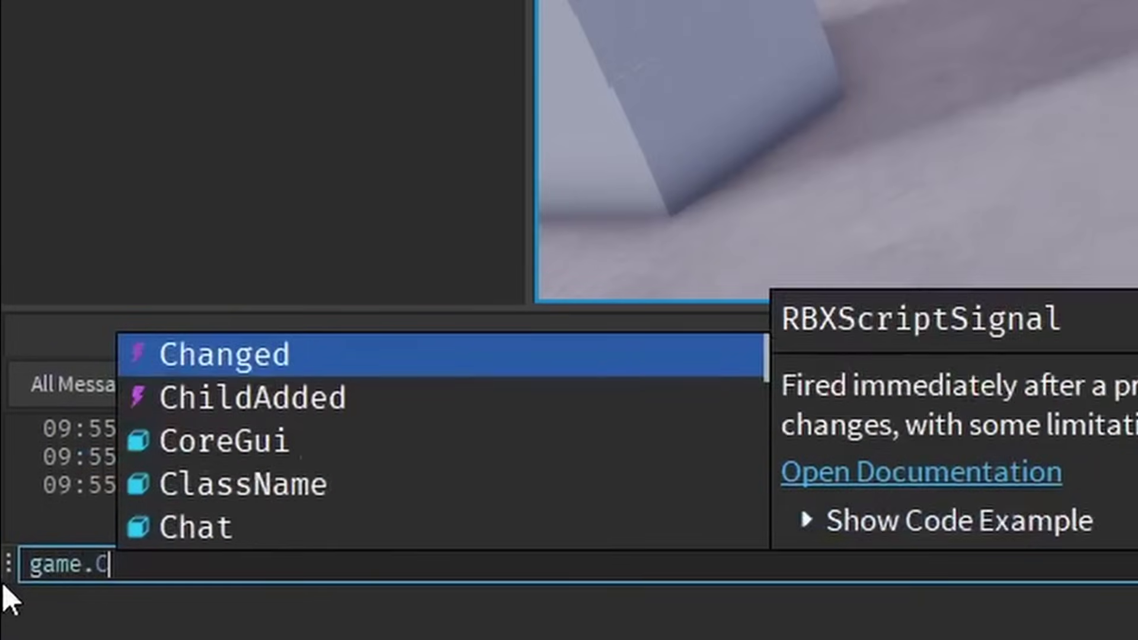
pyautogui.write('oreGui:')
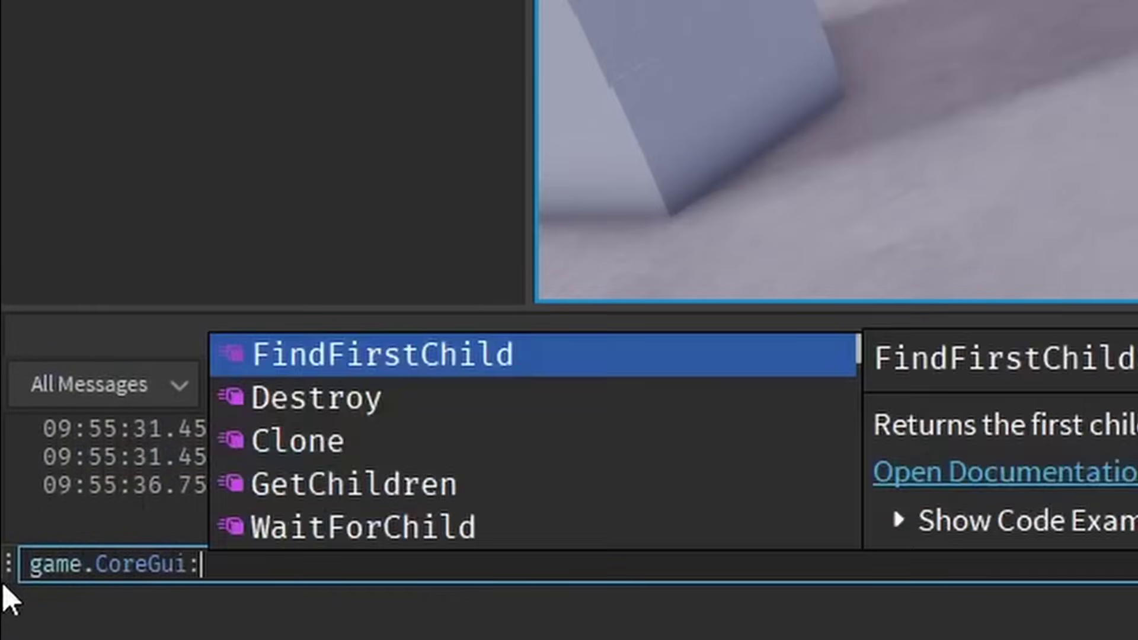
pyautogui.press('BackSpace')
pyautogui.write('.')
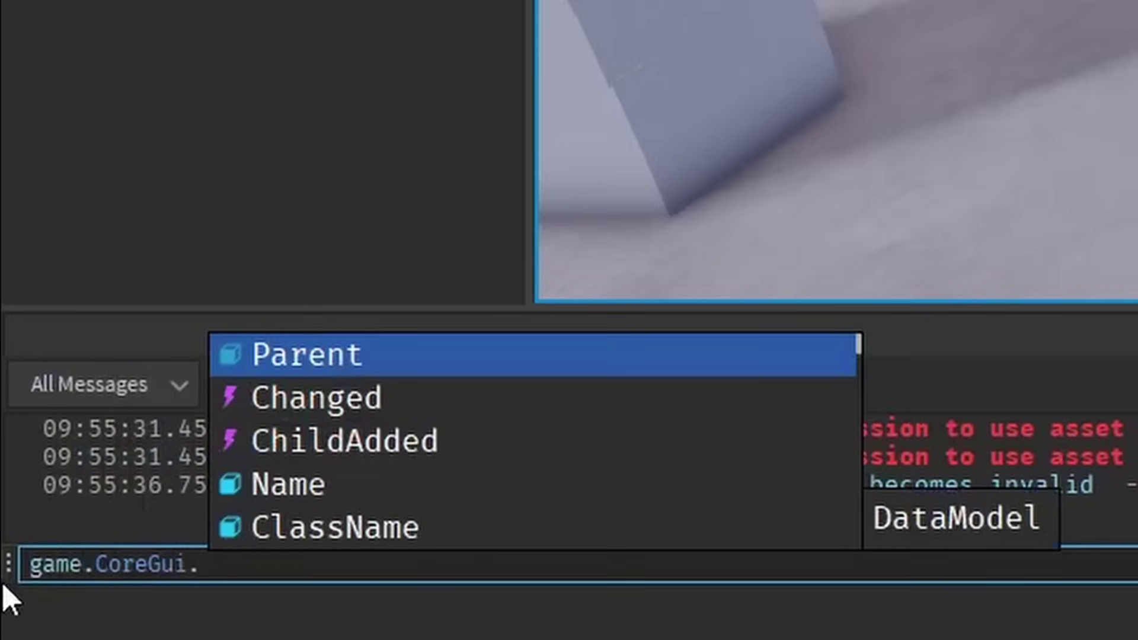
pyautogui.write('Ro')
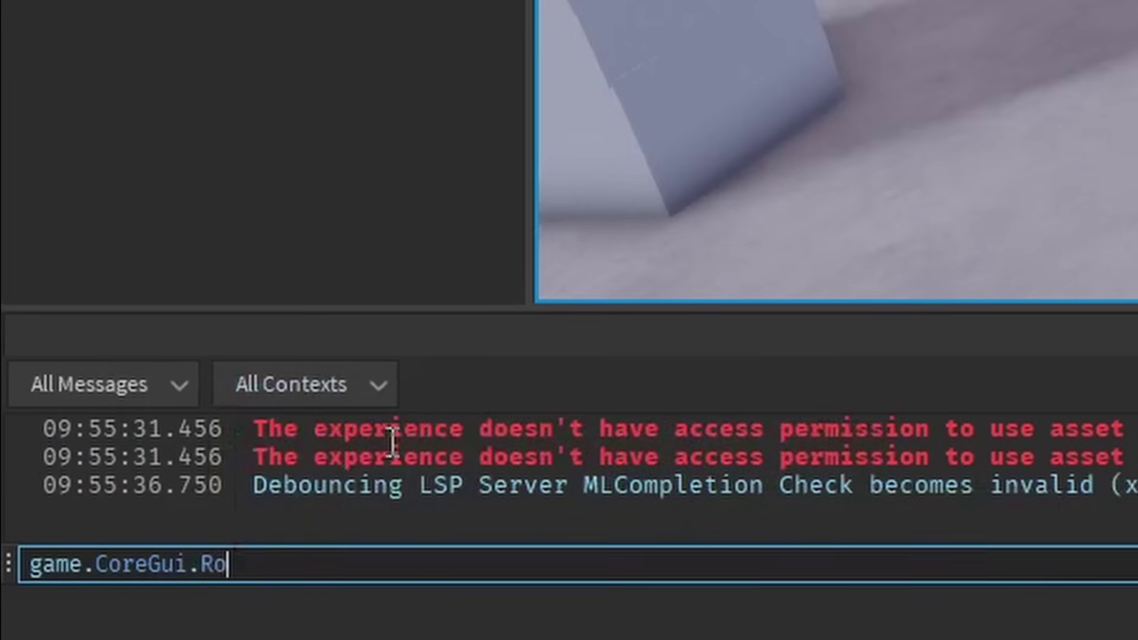
pyautogui.write('bloxGui.B')
pyautogui.press('Tab')
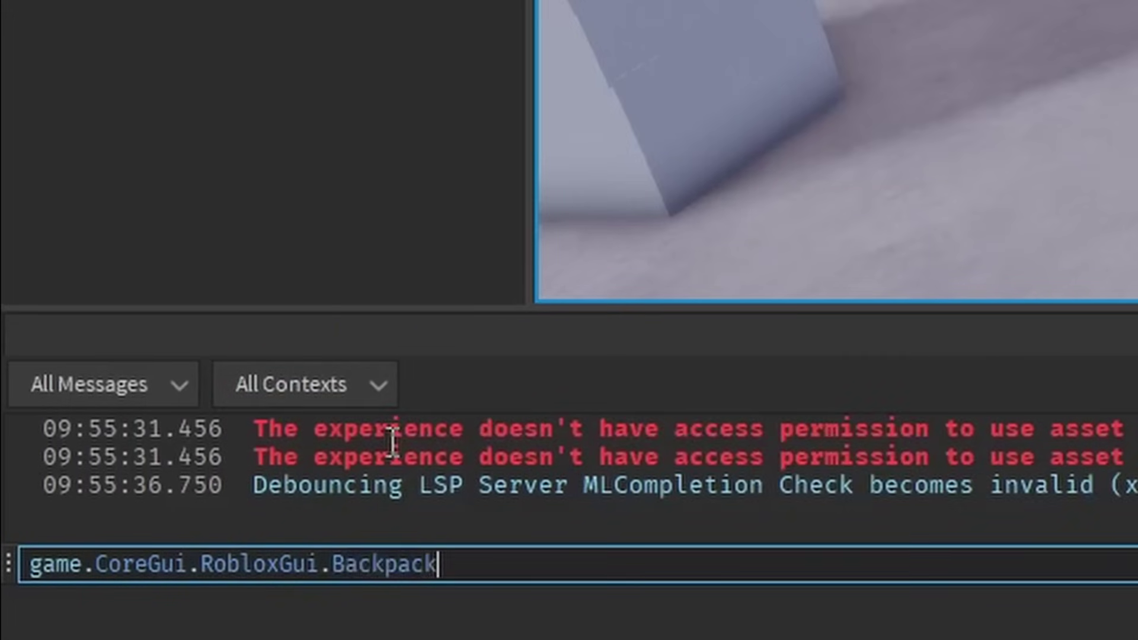
pyautogui.write(':De')
pyautogui.press('Tab')
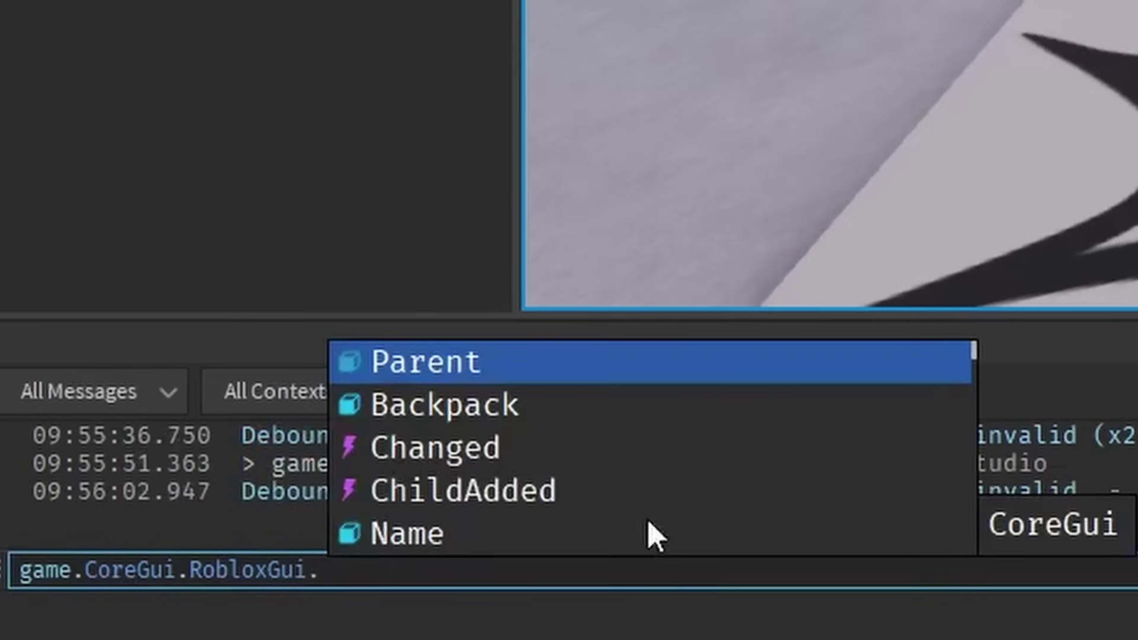
# - Run game.CoreGui.RobloxGui.EmotesMenu:Destroy(), picking EmotesMenu from the suggestions
pyautogui.scroll(-1, 557, 450)
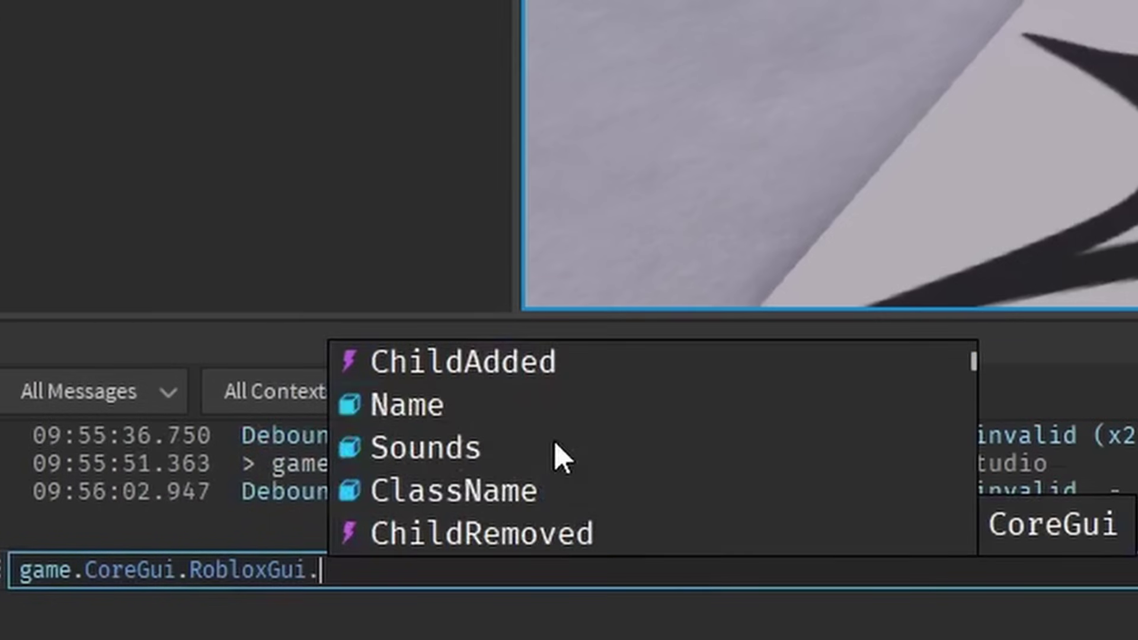
pyautogui.scroll(1, 555, 444)
pyautogui.scroll(-1, 516, 443)
pyautogui.scroll(-2, 566, 489)
pyautogui.click(770, 393)
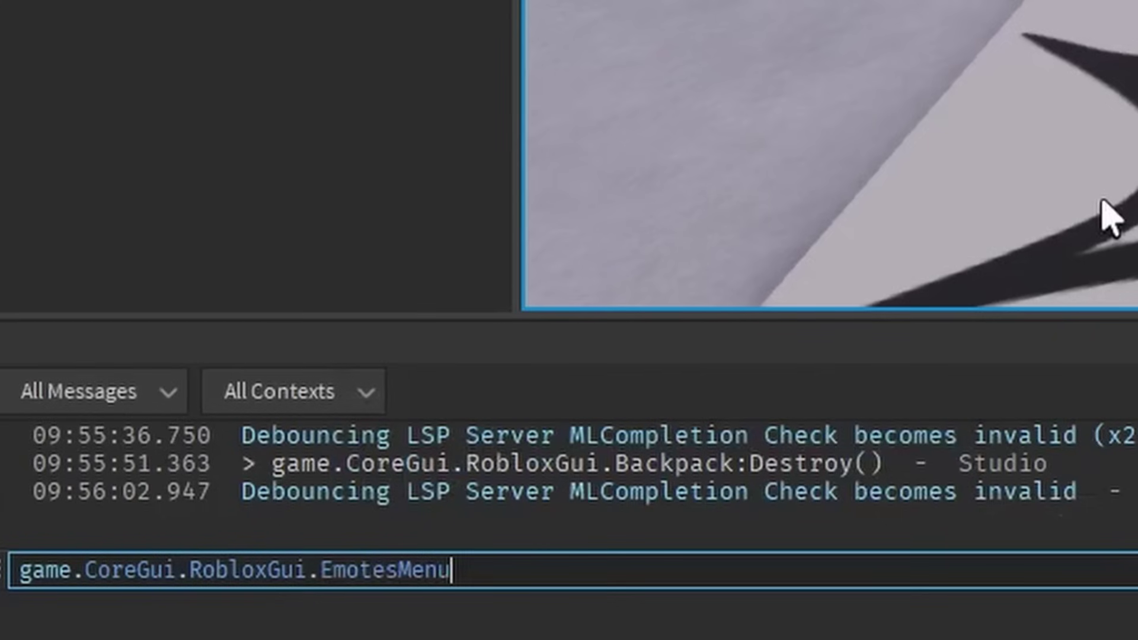
pyautogui.write(':Destroy()')
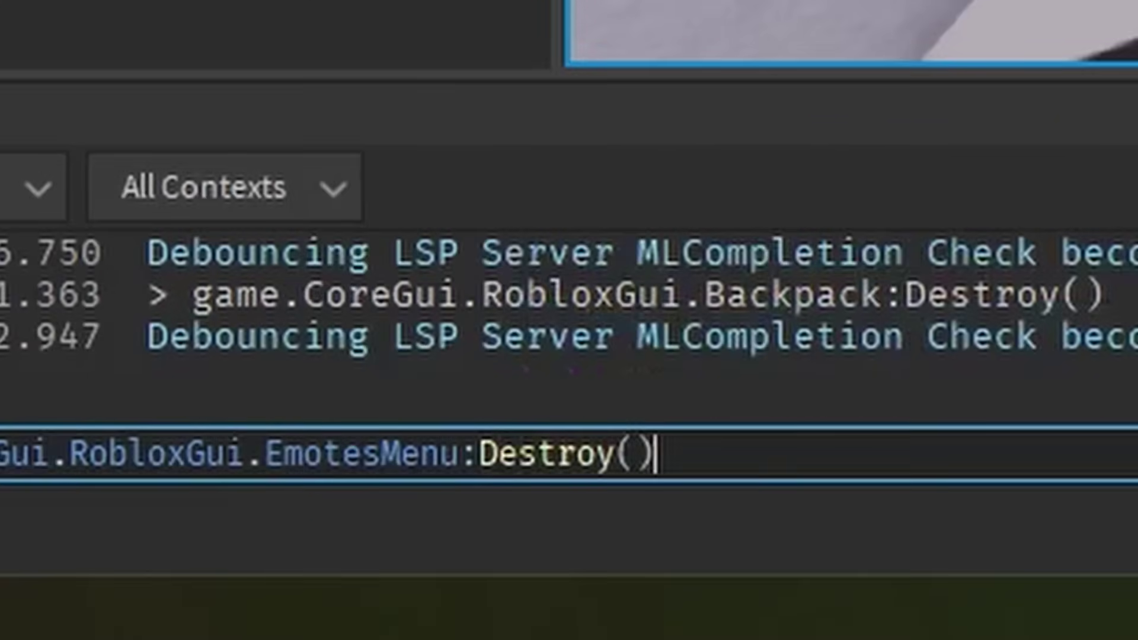
pyautogui.press('Return')
# - Try opening Emotes from the in-game menu to check whether they still work
pyautogui.click(77, 60)
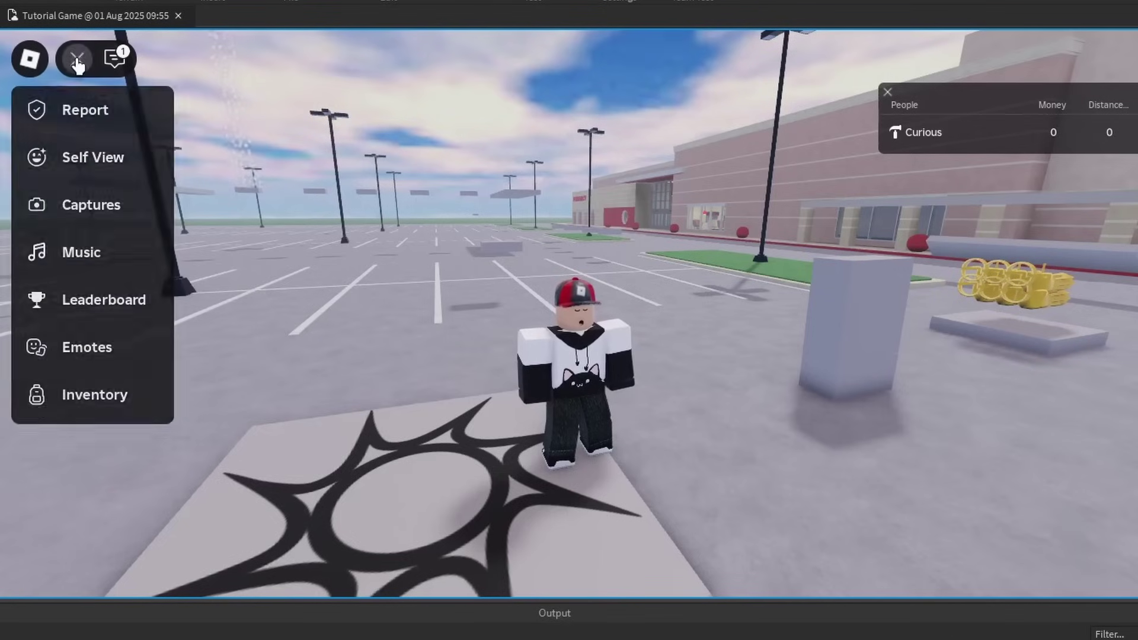
pyautogui.click(89, 364)
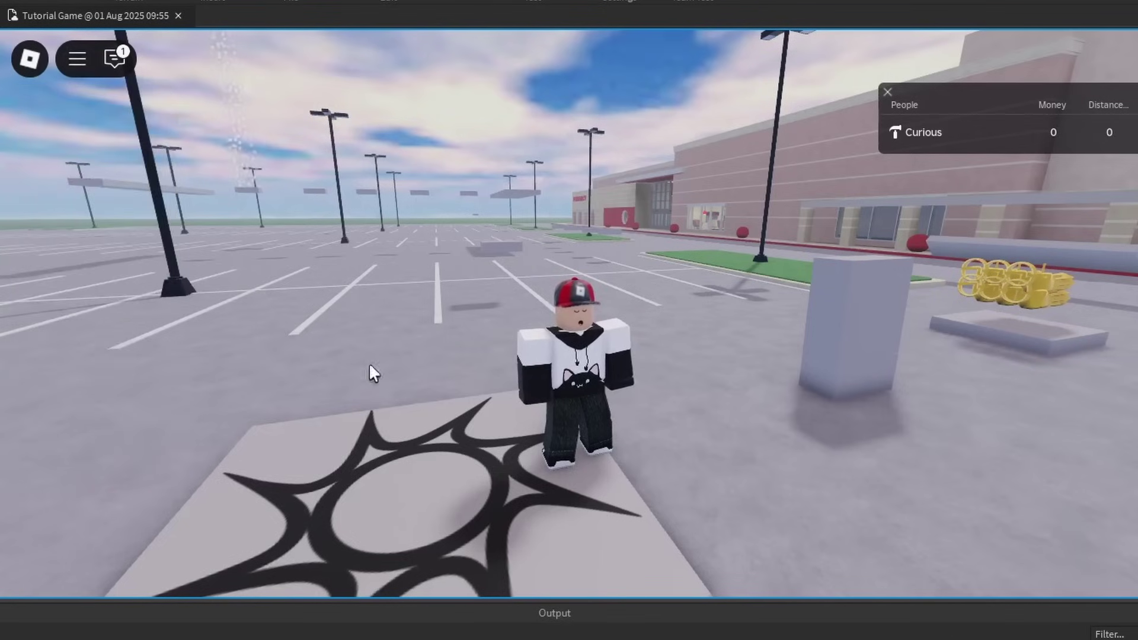
pyautogui.click(77, 59)
pyautogui.click(95, 355)
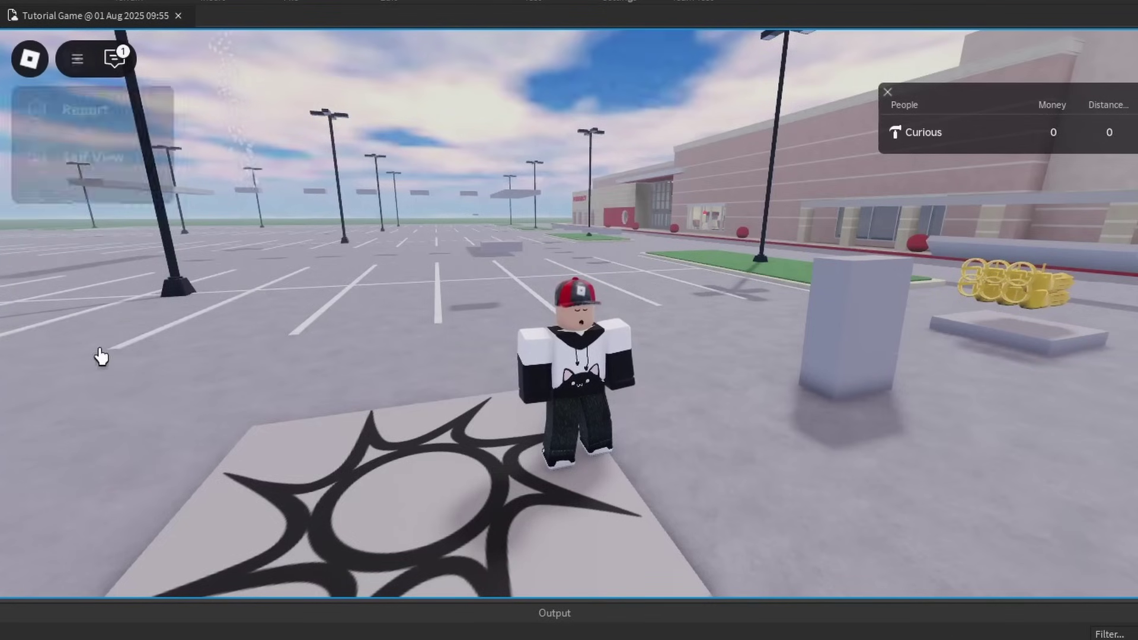
pyautogui.click(80, 66)
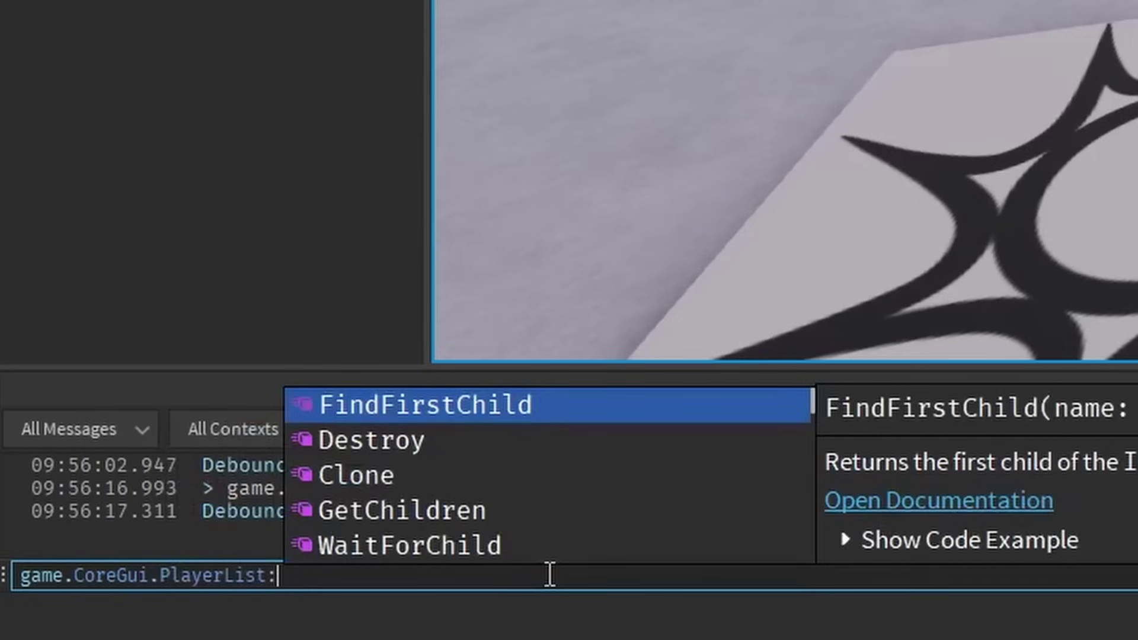
# - Run game.CoreGui.PlayerList:Destroy() and walk the avatar toward the Target store
pyautogui.write('d')
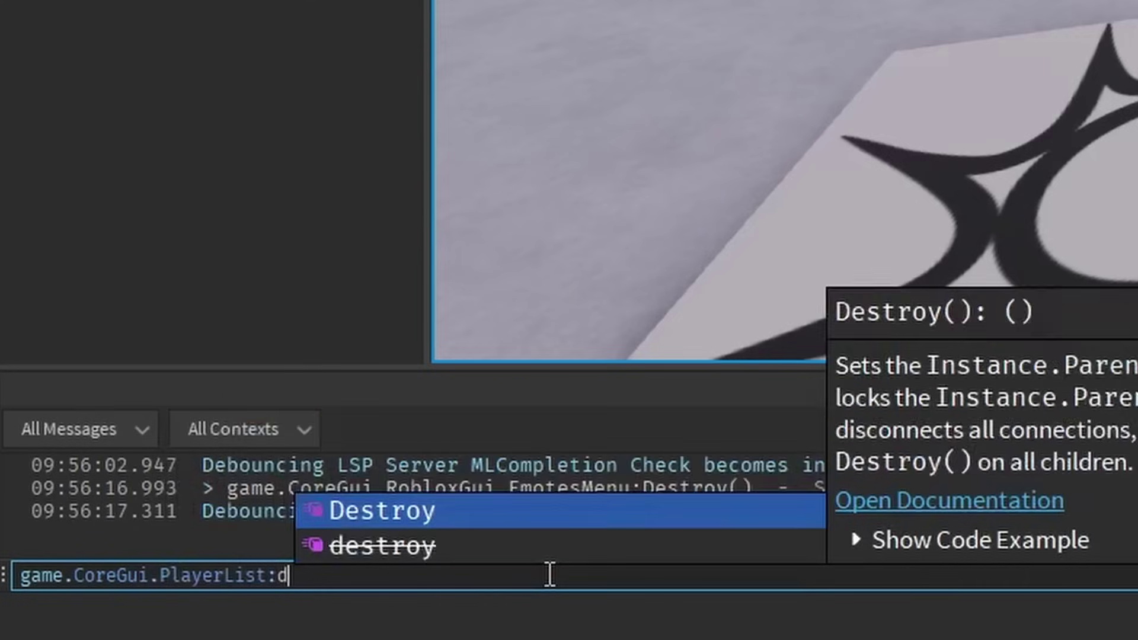
pyautogui.press('Tab')
pyautogui.press('Return')
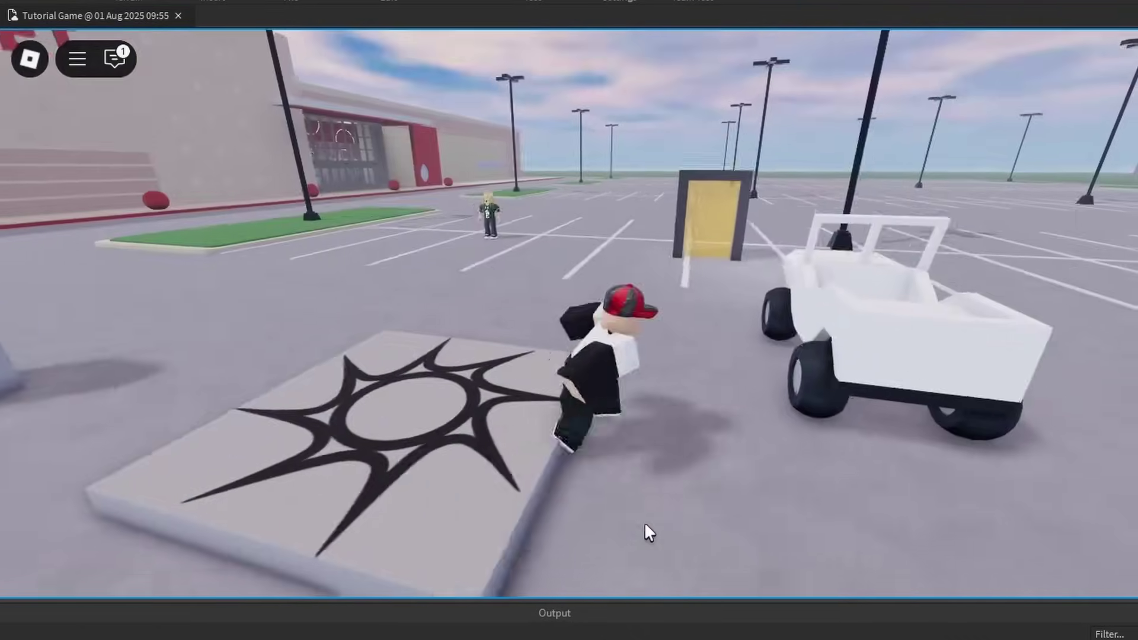
pyautogui.press('w')
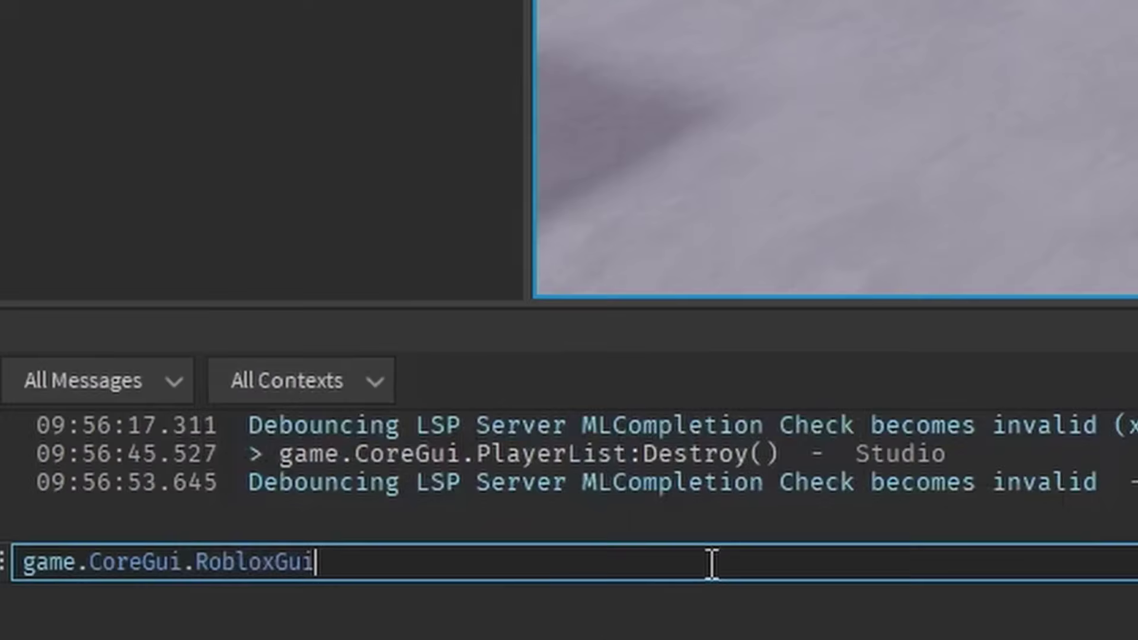
# - Run game.CoreGui.Composer:Destroy(), then run the avatar around the parking lot
pyautogui.write('.CoreGui.RobloxGui.')
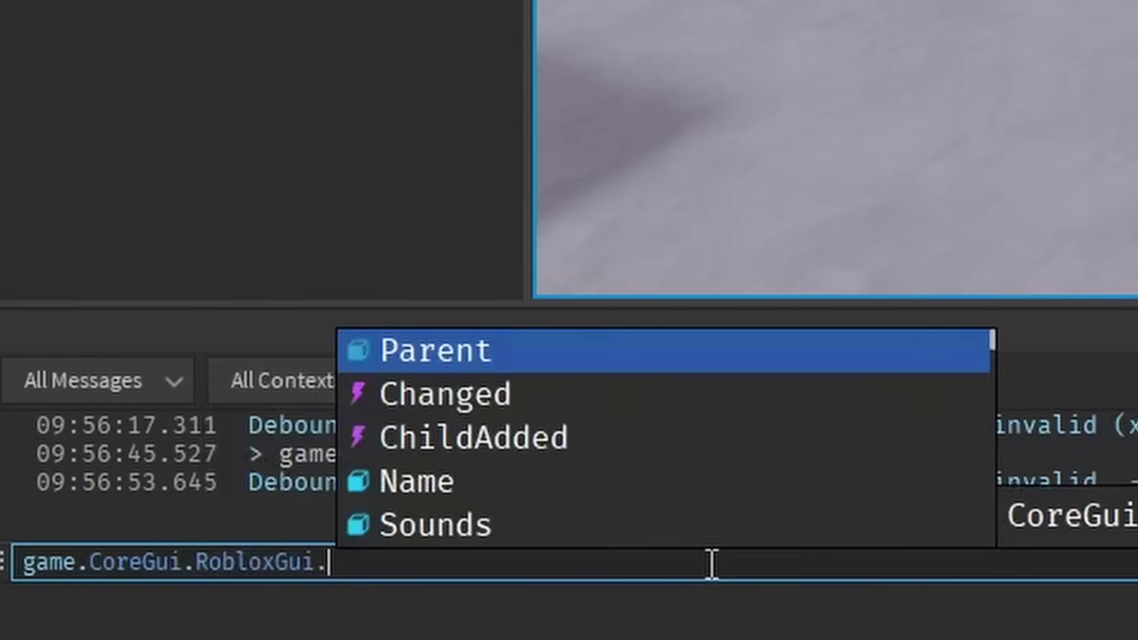
pyautogui.scroll(-2, 651, 533)
pyautogui.scroll(-6, 675, 514)
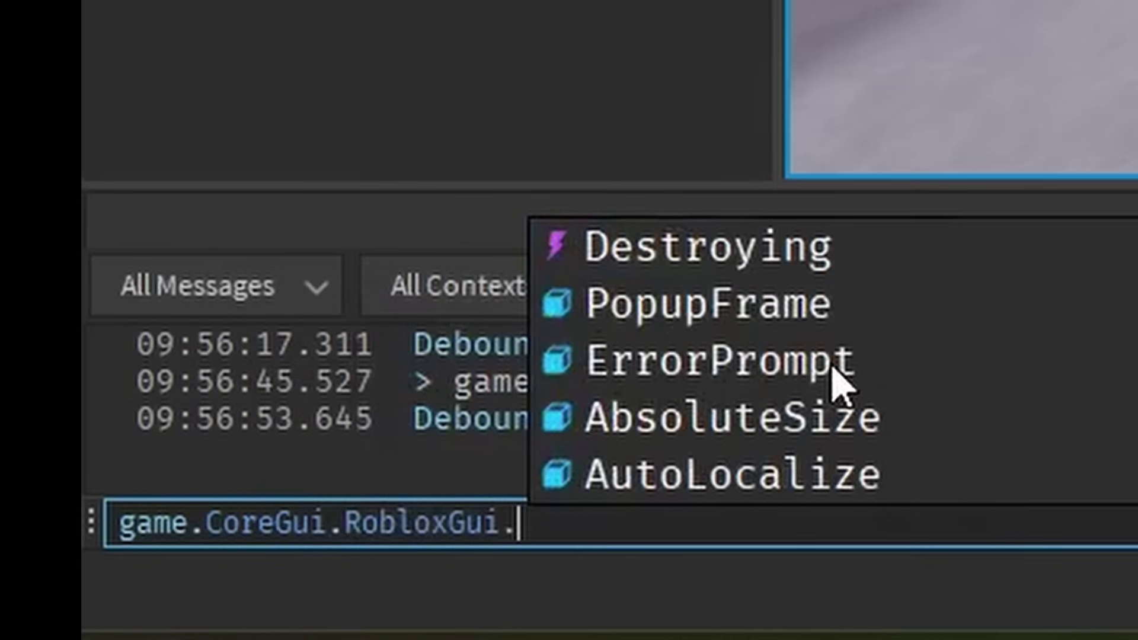
pyautogui.scroll(-6, 889, 409)
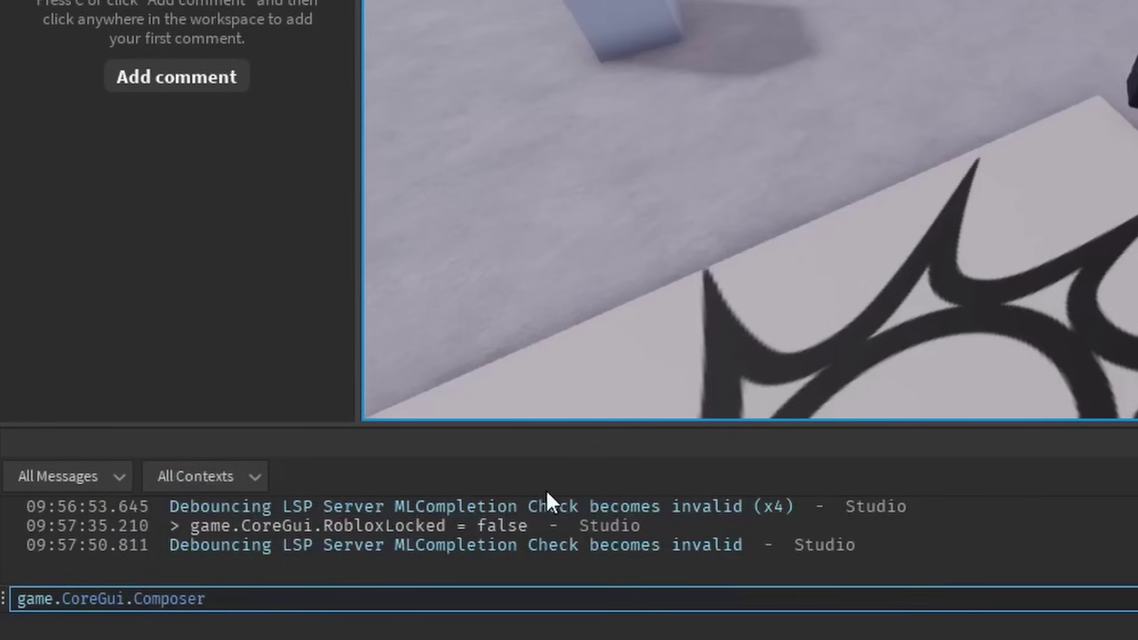
pyautogui.write(':D')
pyautogui.press('Tab')
pyautogui.press('Return')
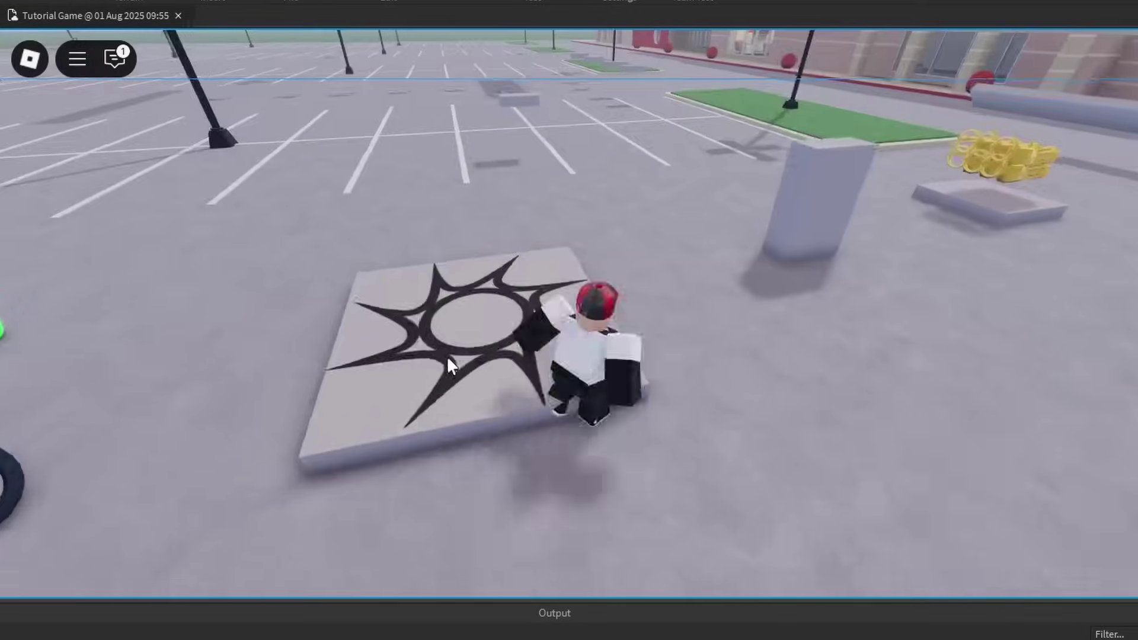
pyautogui.press('w')
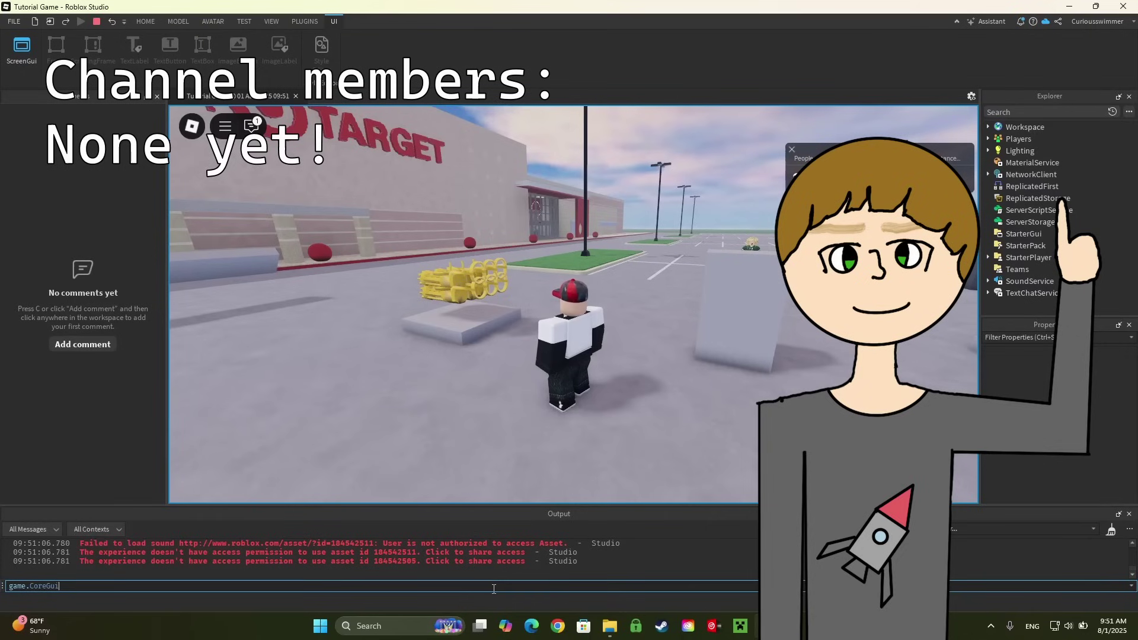
# - Type the CoreGui Clone() call, fix the typo, and begin the local gui line
pyautogui.write(':Cloe')
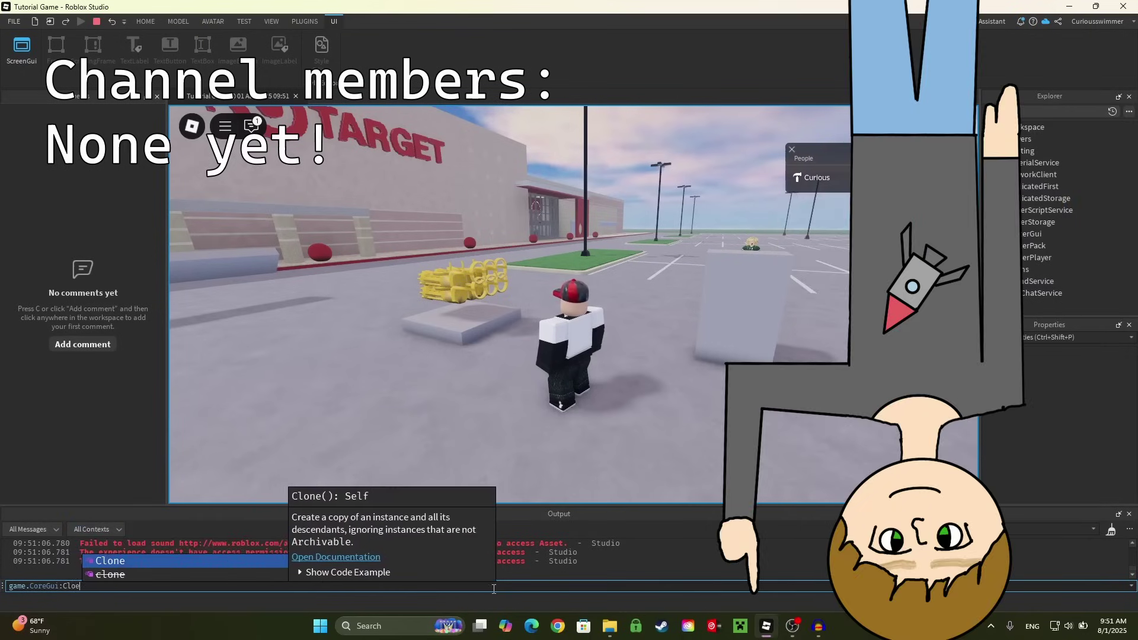
pyautogui.press('BackSpace')
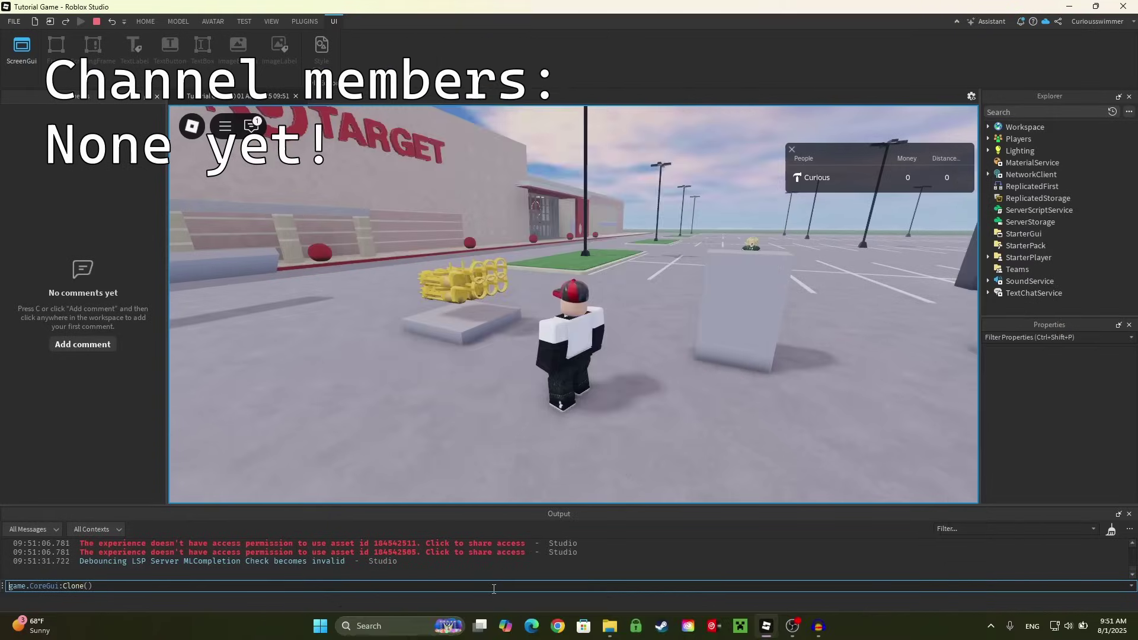
pyautogui.write('loc')
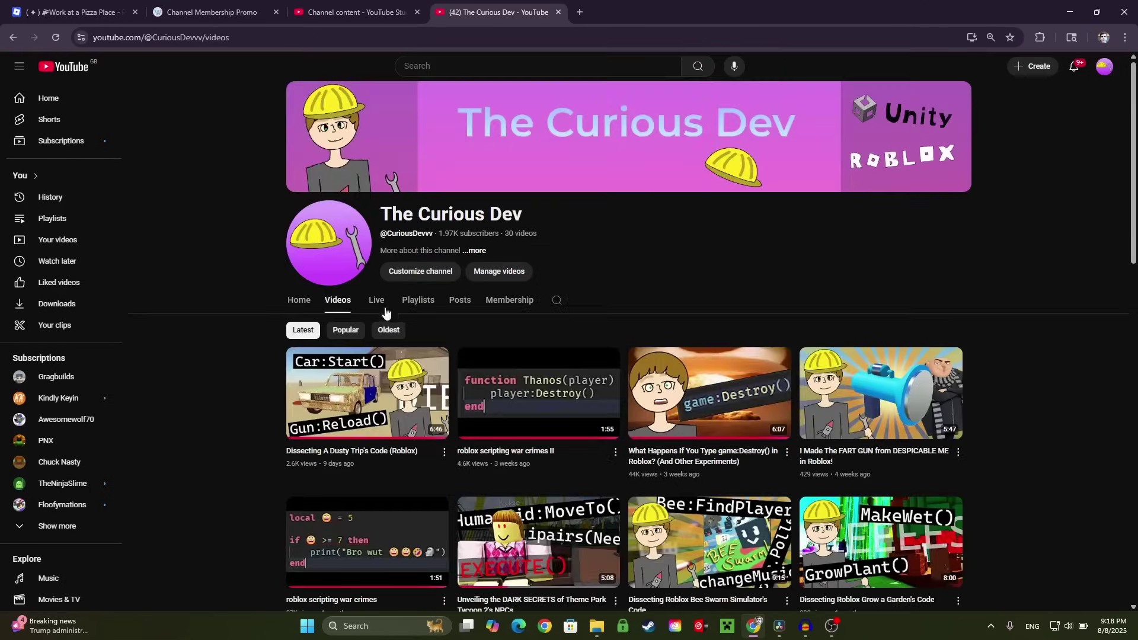
# - Show the channel's Live tab and scroll through its past streams
pyautogui.click(374, 305)
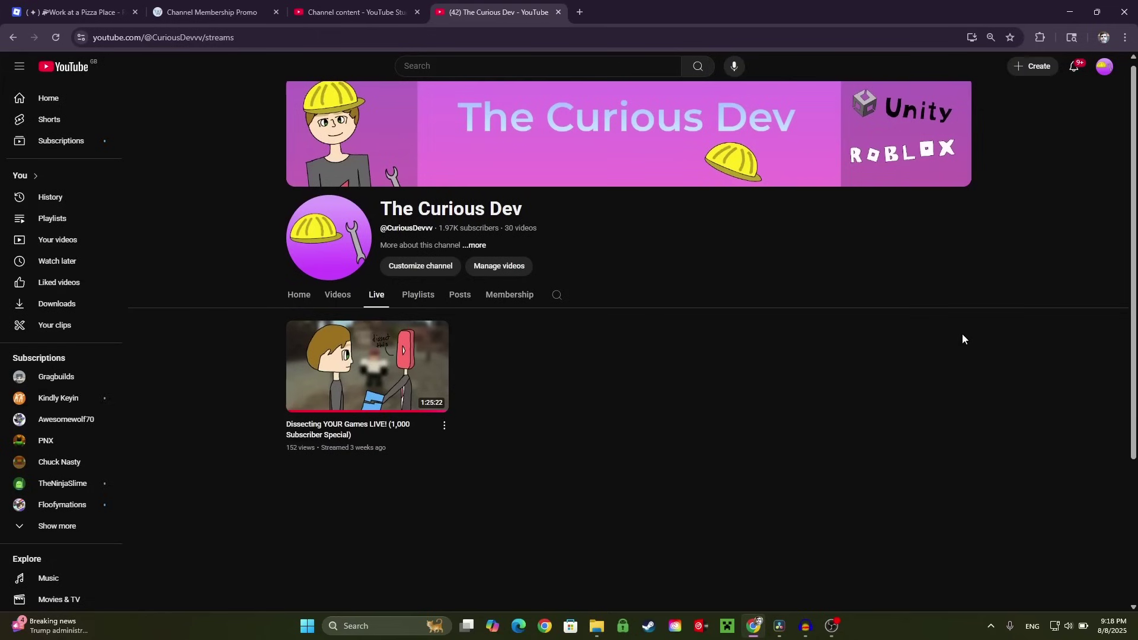
pyautogui.scroll(-1, 961, 339)
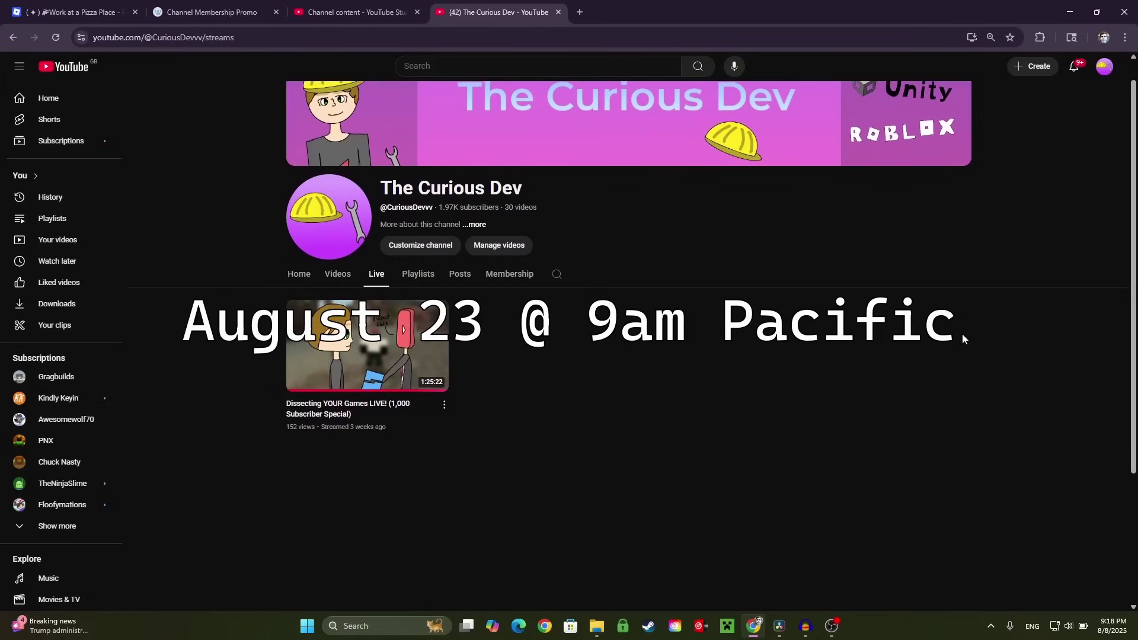
pyautogui.scroll(1, 831, 289)
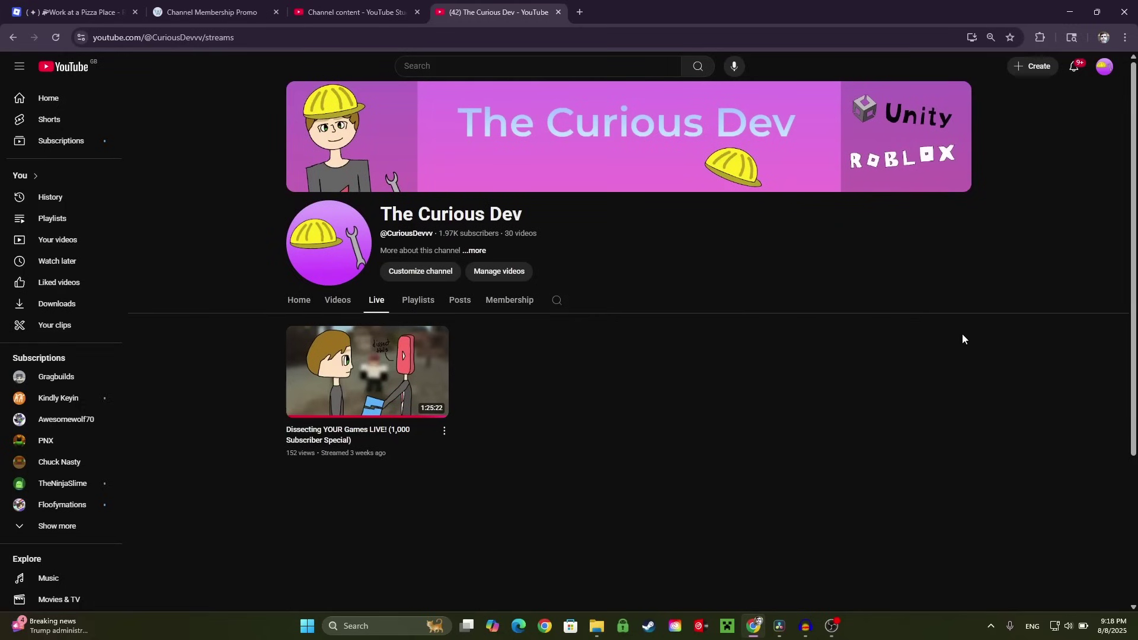
pyautogui.scroll(-1, 962, 335)
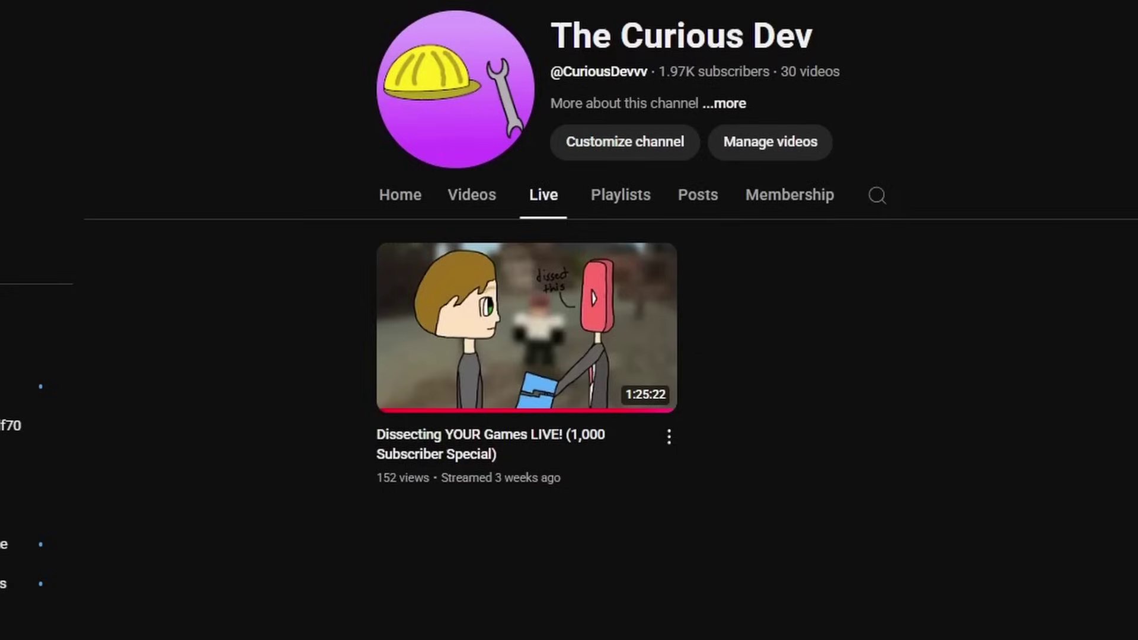
pyautogui.scroll(-1, 611, 320)
pyautogui.scroll(-2, 611, 237)
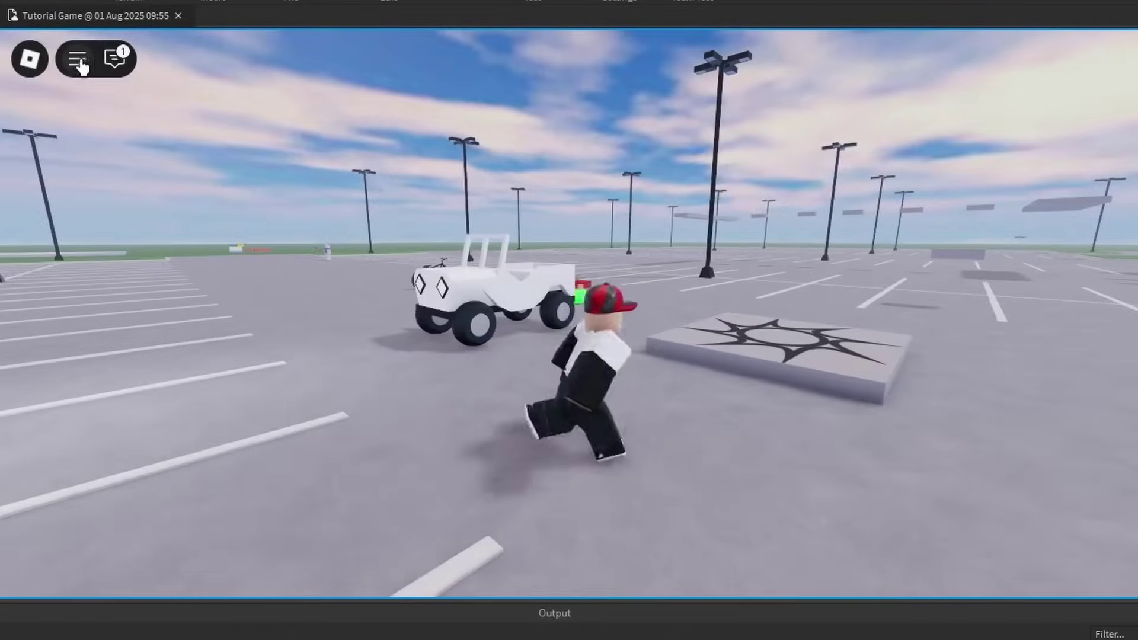
# - Run game.CoreGui.RobloxGui.Modules:Destroy() from the command bar
pyautogui.click(78, 59)
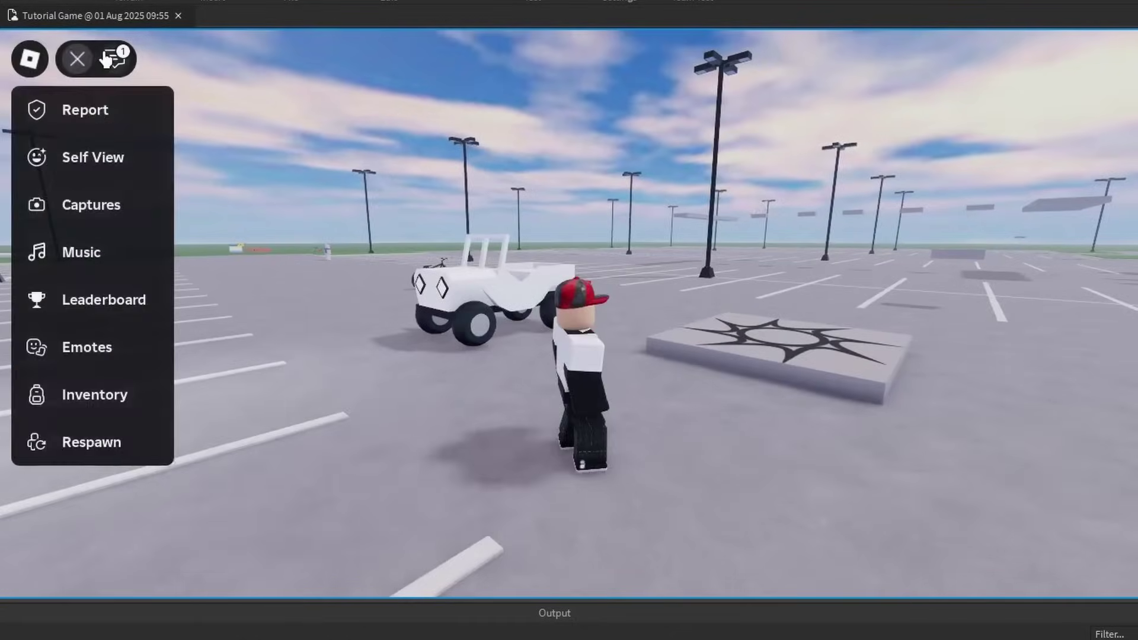
pyautogui.click(106, 59)
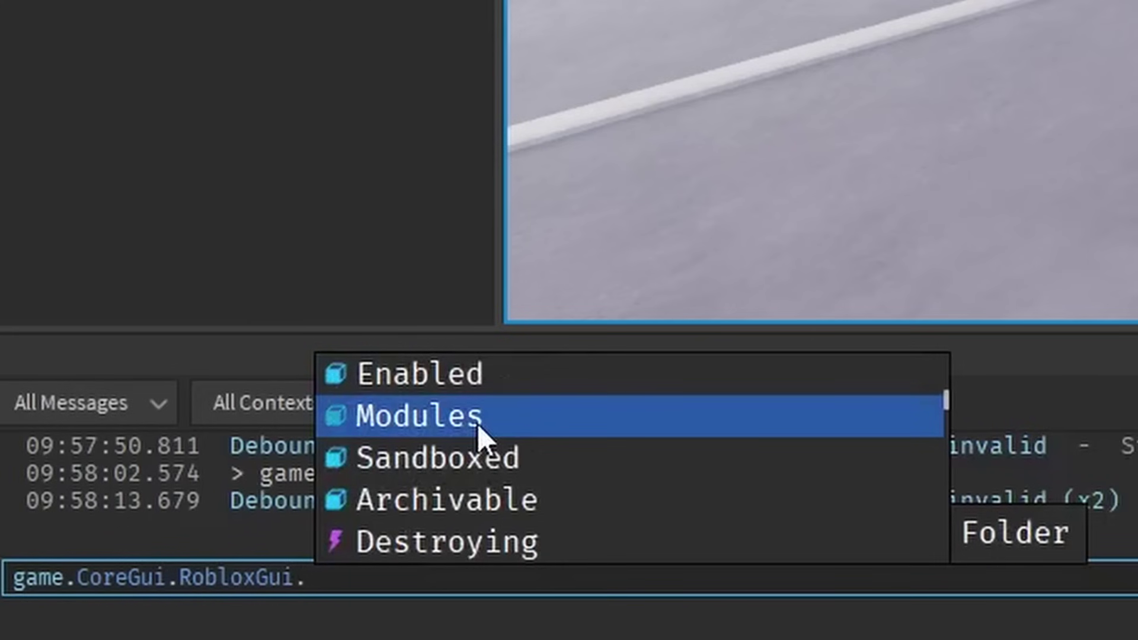
pyautogui.click(478, 423)
pyautogui.write(':D')
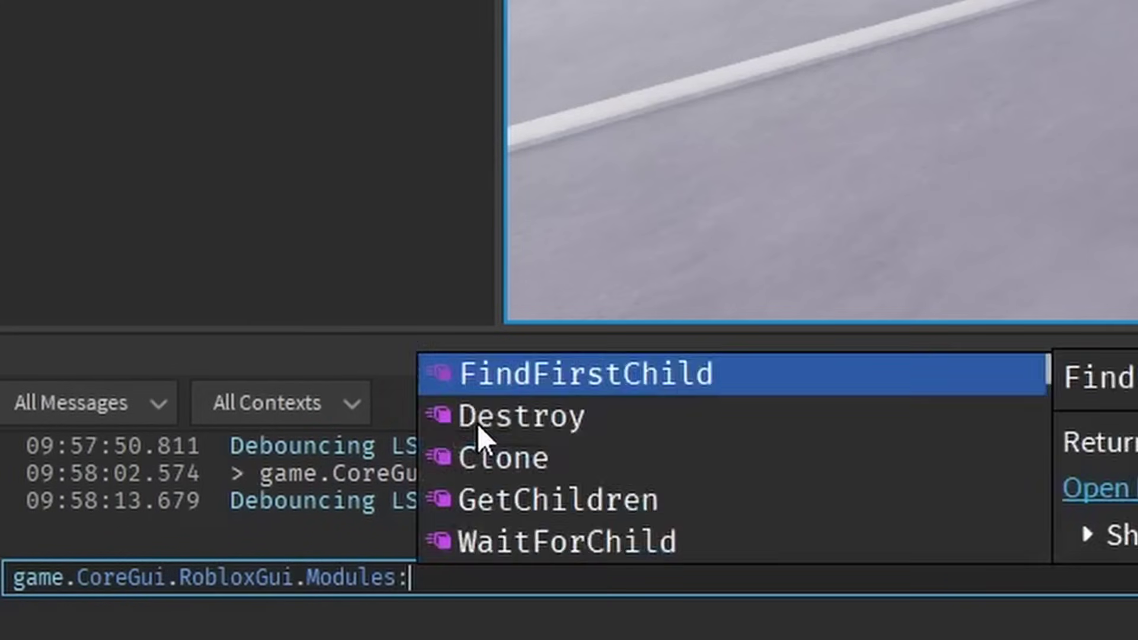
pyautogui.write('estroy()')
pyautogui.press('Return')
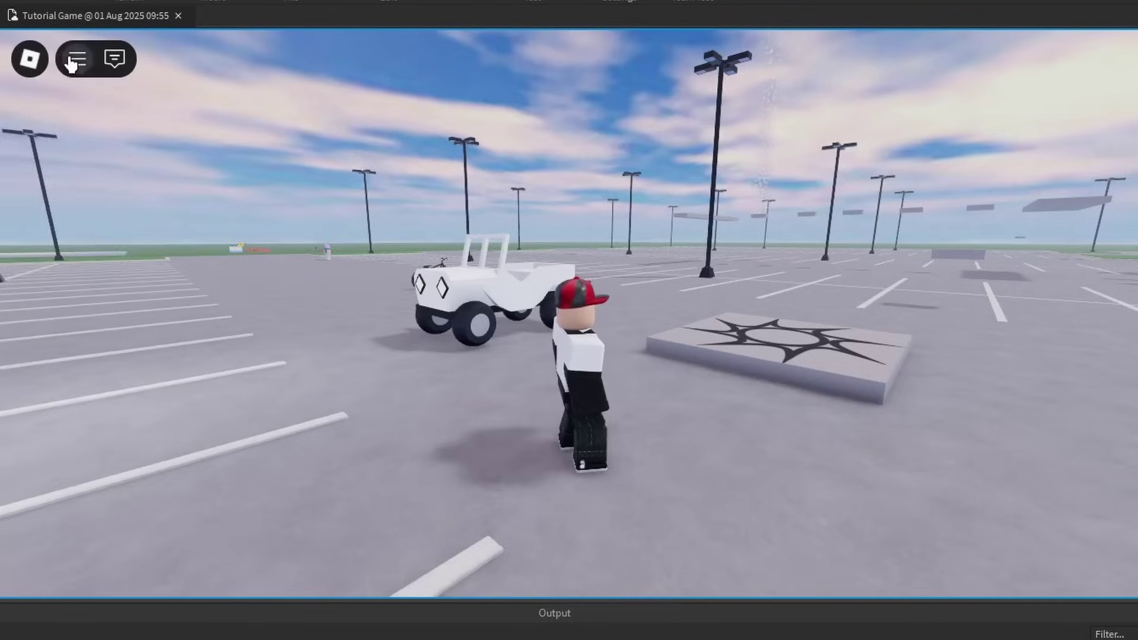
# - Check the in-game menu and its Music panel after removing Modules
pyautogui.click(29, 58)
pyautogui.click(102, 302)
pyautogui.click(78, 62)
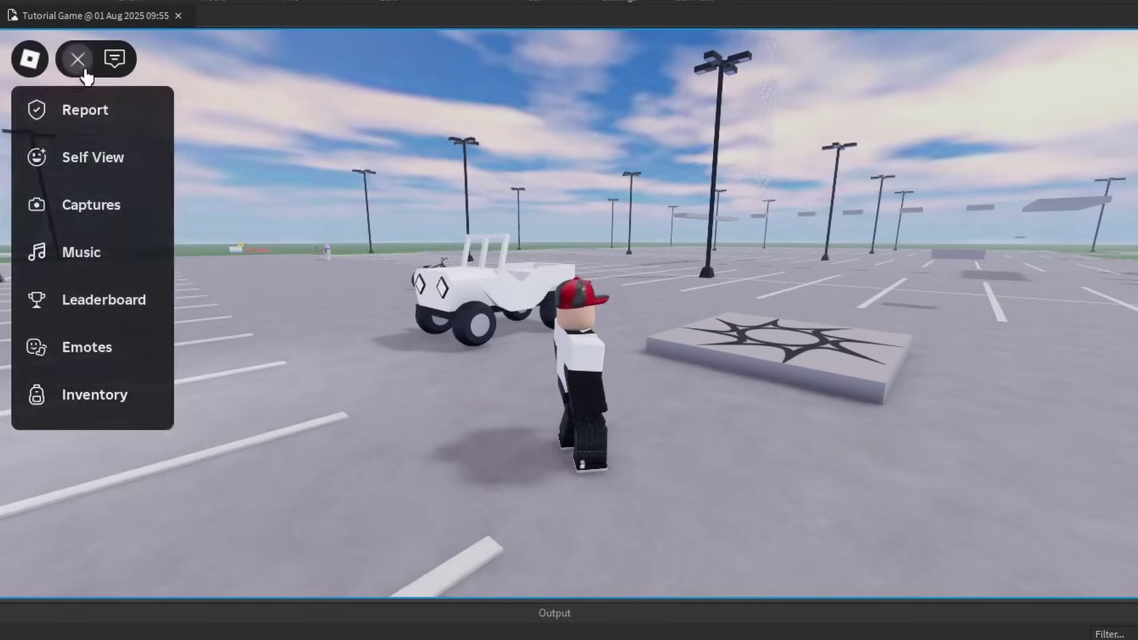
pyautogui.click(96, 276)
pyautogui.click(31, 107)
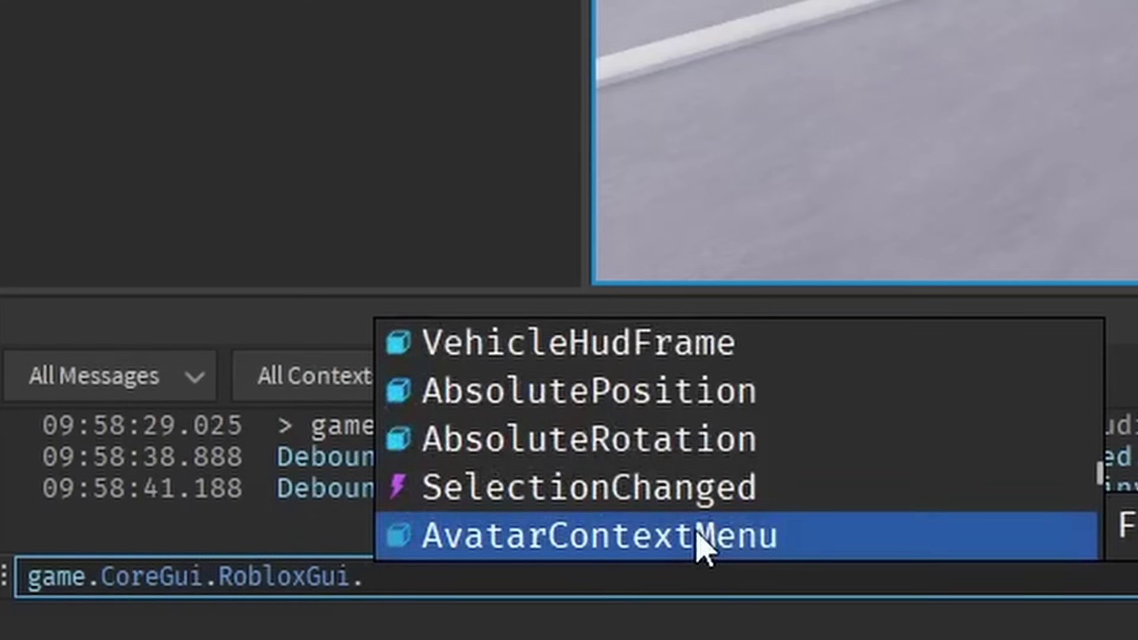
# - Destroy RobloxGui's AvatarContextMenu, then test the Self View window from the in-game menu
pyautogui.click(703, 536)
pyautogui.write(':Destroy()')
pyautogui.press('Return')
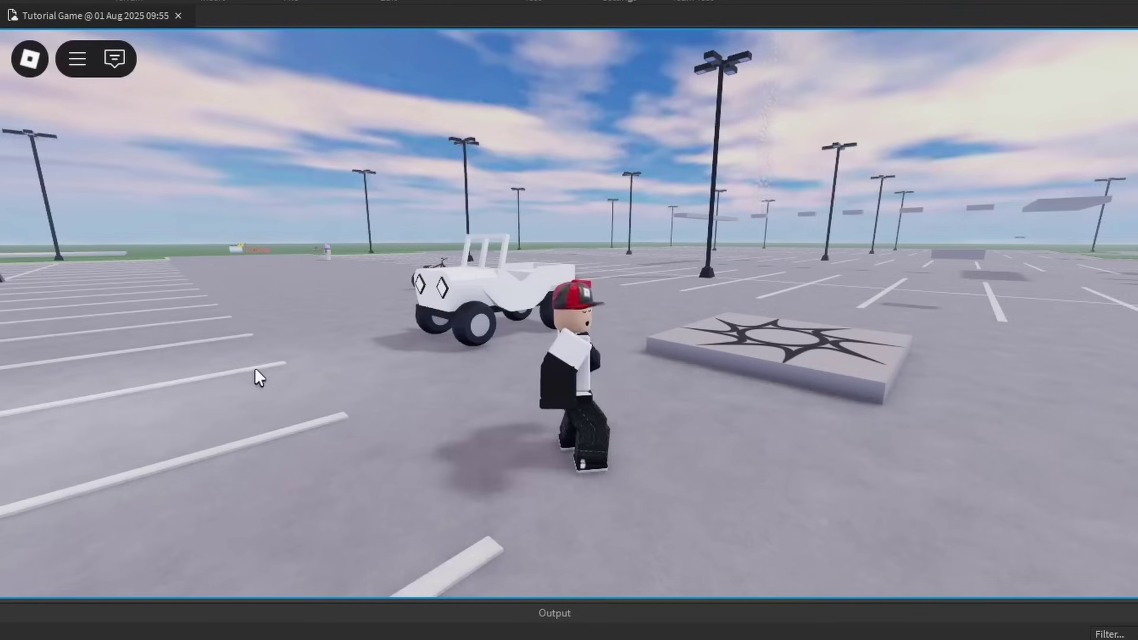
pyautogui.click(77, 59)
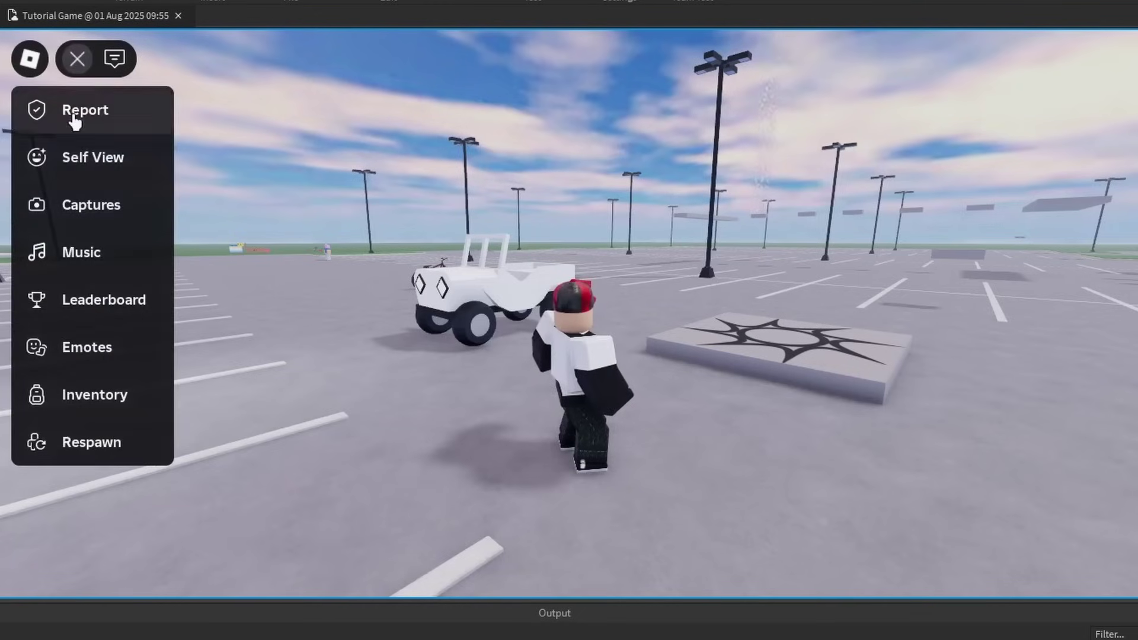
pyautogui.click(87, 156)
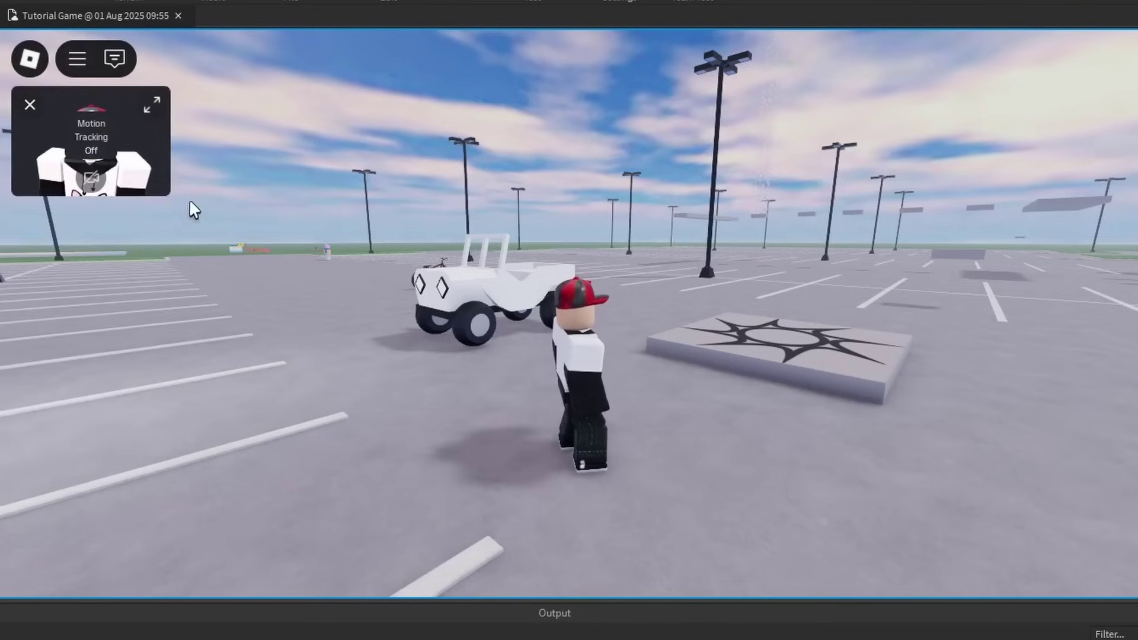
pyautogui.click(29, 104)
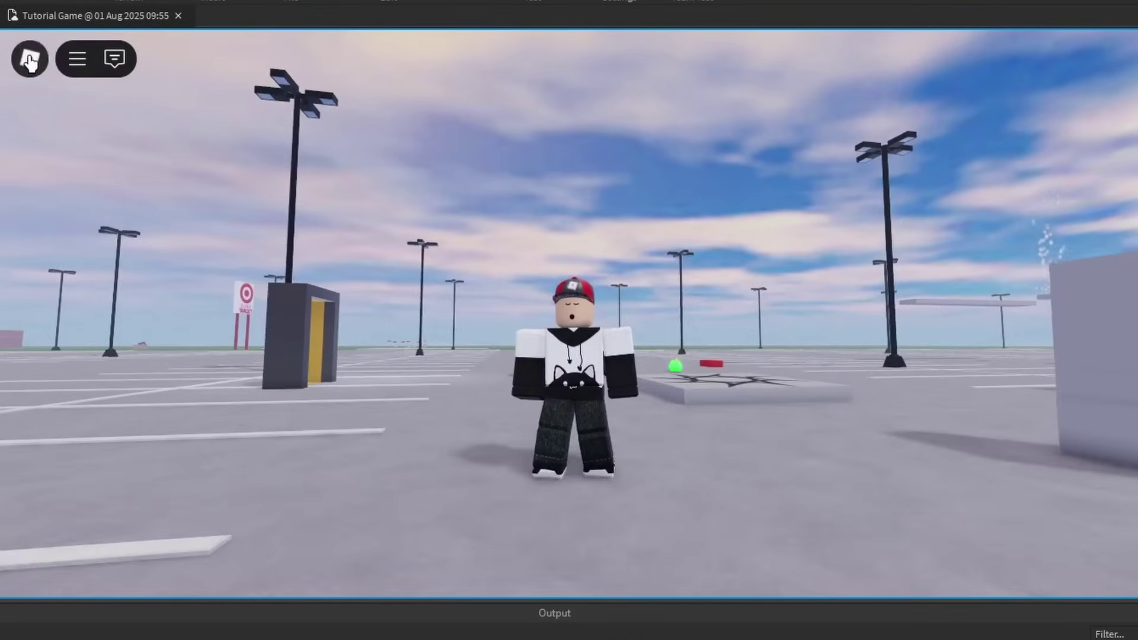
# - Destroy RobloxGui's DropDownFullscreenFrame and CapturesCoreUI with :Destroy() commands
pyautogui.press('w')
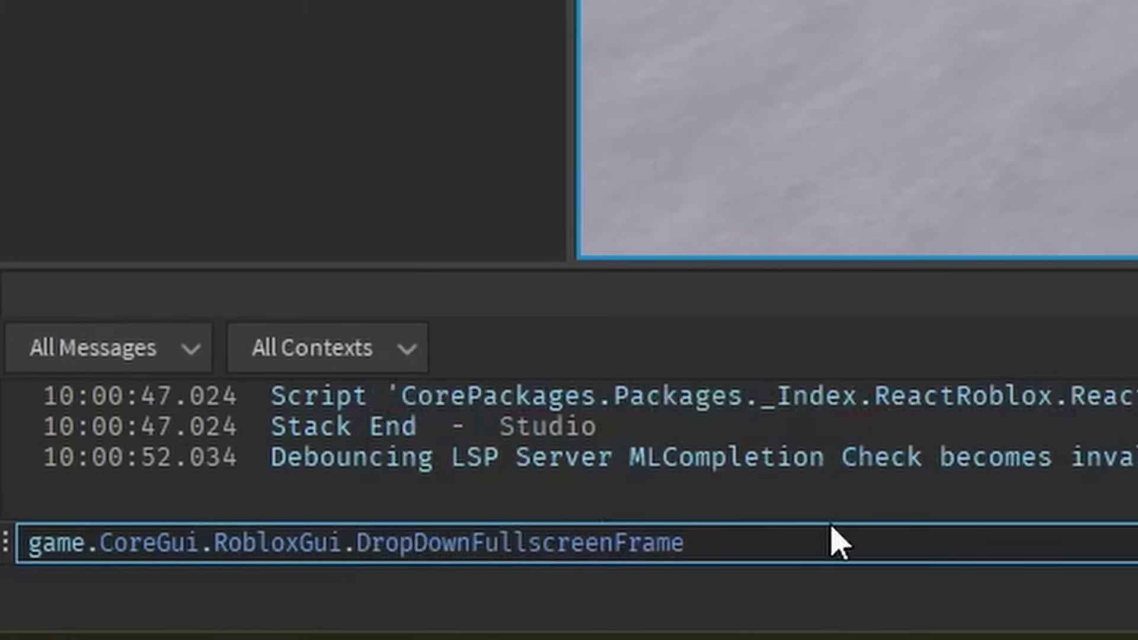
pyautogui.write(':Destroy()')
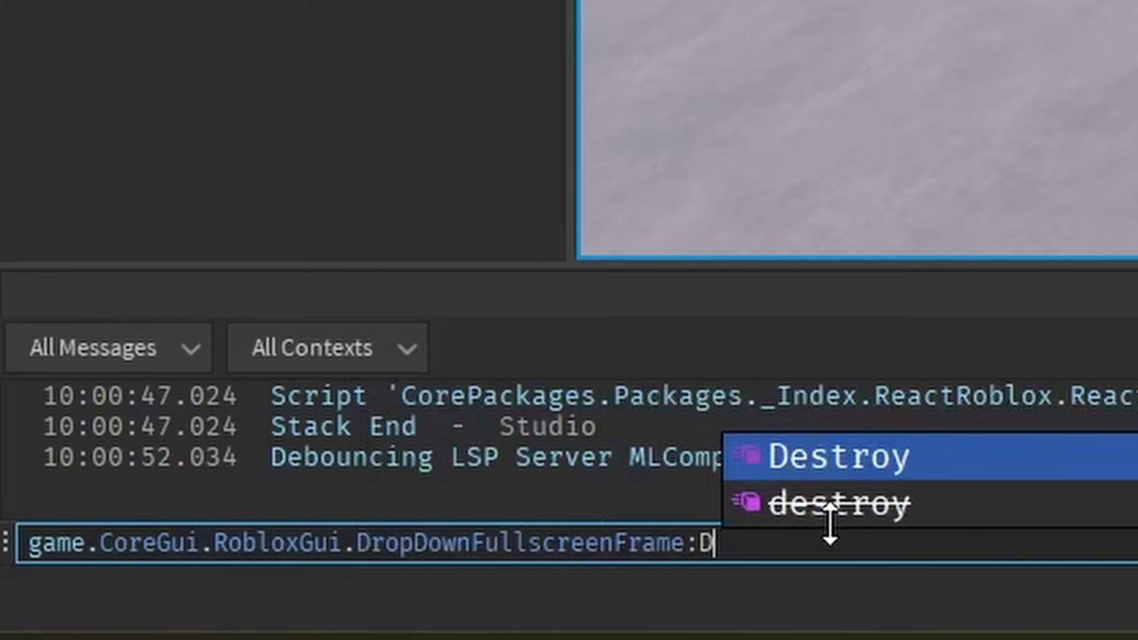
pyautogui.press('Return')
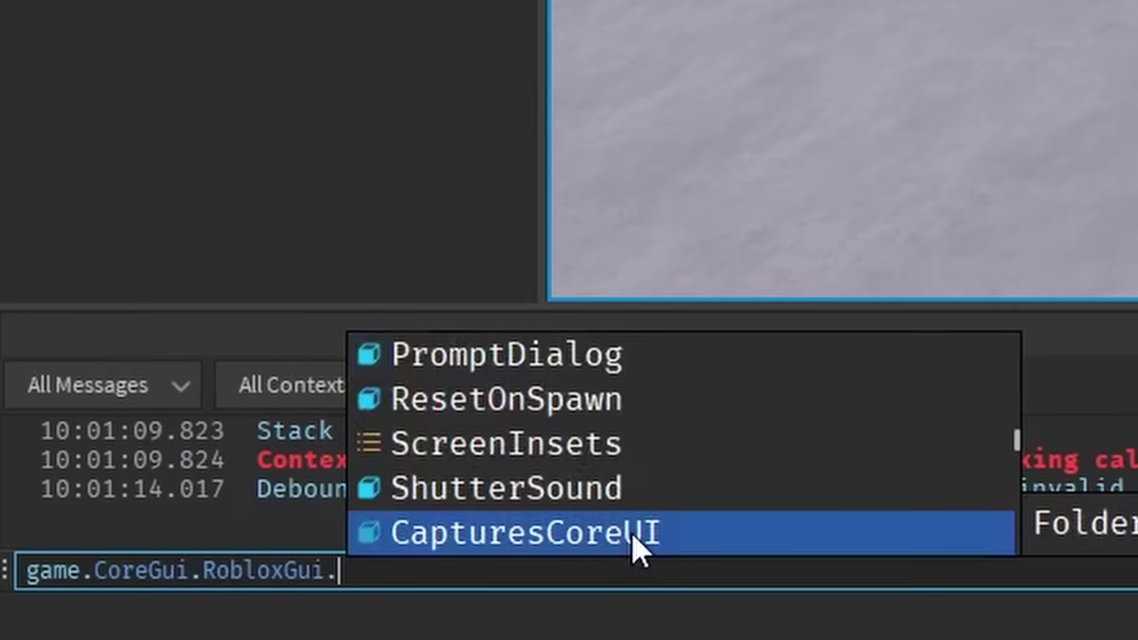
pyautogui.click(637, 533)
pyautogui.write(':Destroy()')
pyautogui.press('Return')
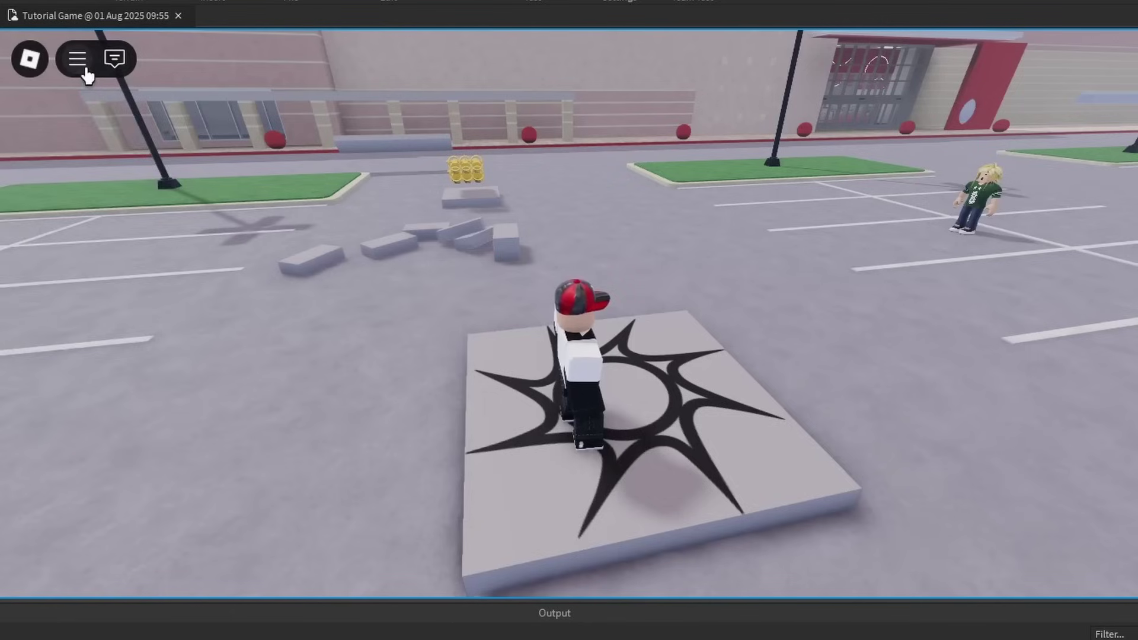
pyautogui.click(77, 58)
# - Check what the in-game menu still offers, including the Music panel
pyautogui.click(77, 58)
pyautogui.click(77, 59)
pyautogui.click(122, 227)
pyautogui.click(93, 65)
pyautogui.click(133, 257)
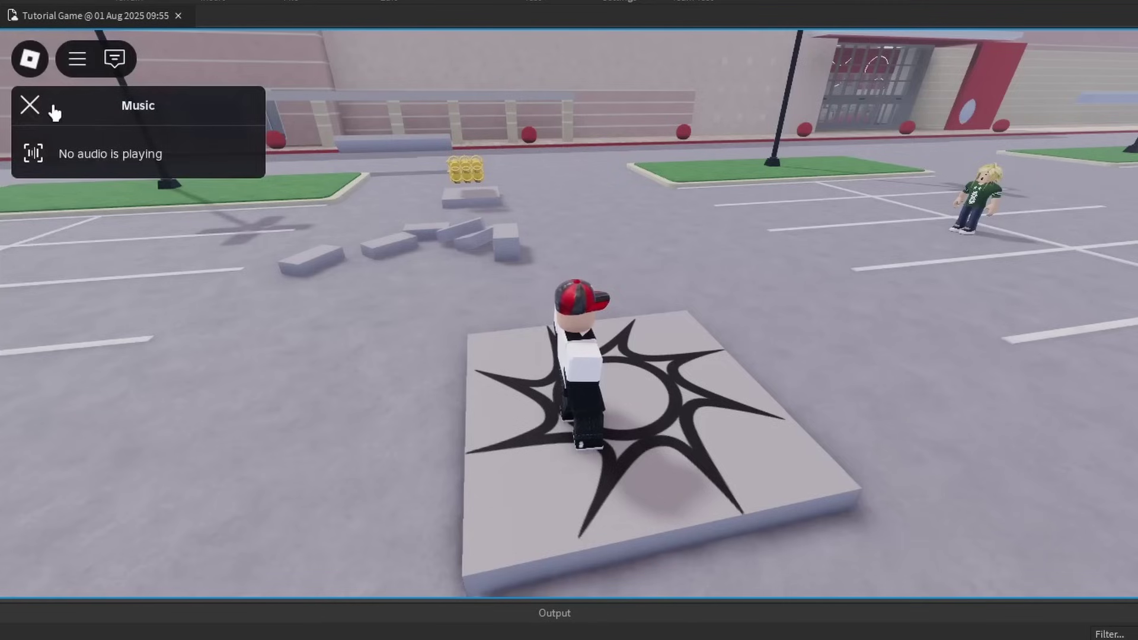
pyautogui.click(33, 106)
# - Respawn the character twice from the in-game menu and turn the camera toward the sky
pyautogui.click(77, 58)
pyautogui.click(77, 59)
pyautogui.click(77, 58)
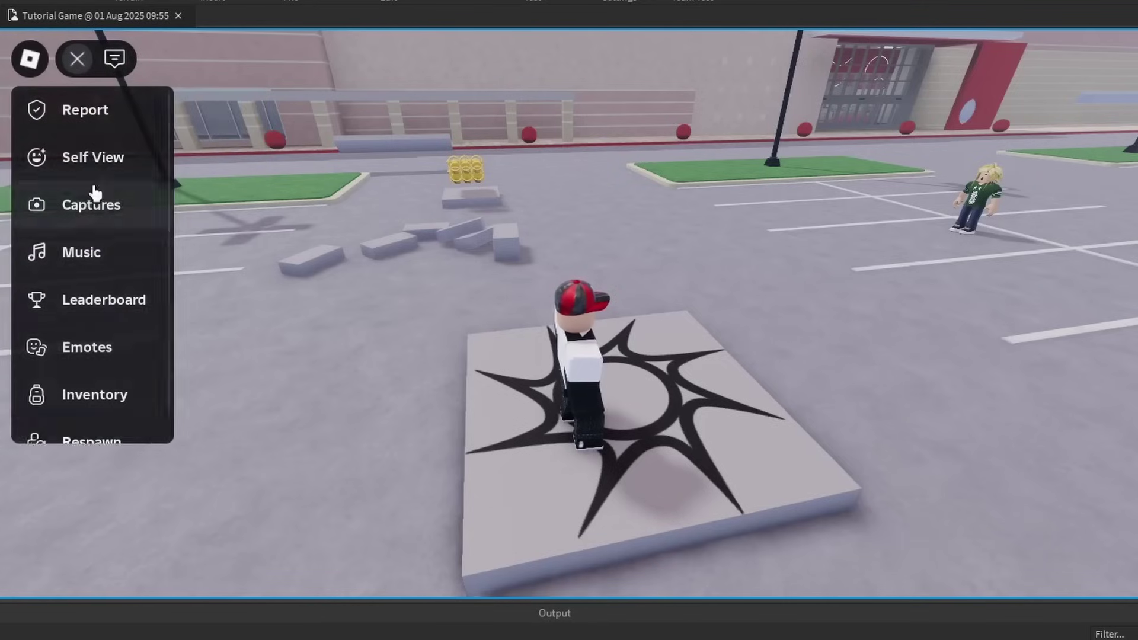
pyautogui.click(77, 58)
pyautogui.click(77, 58)
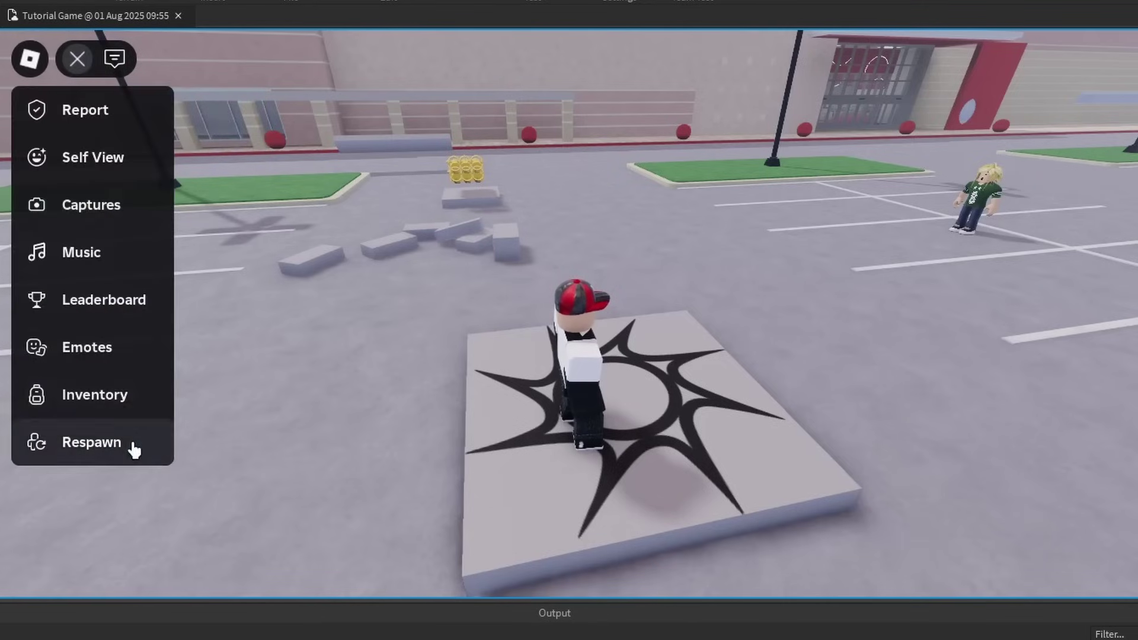
pyautogui.click(132, 444)
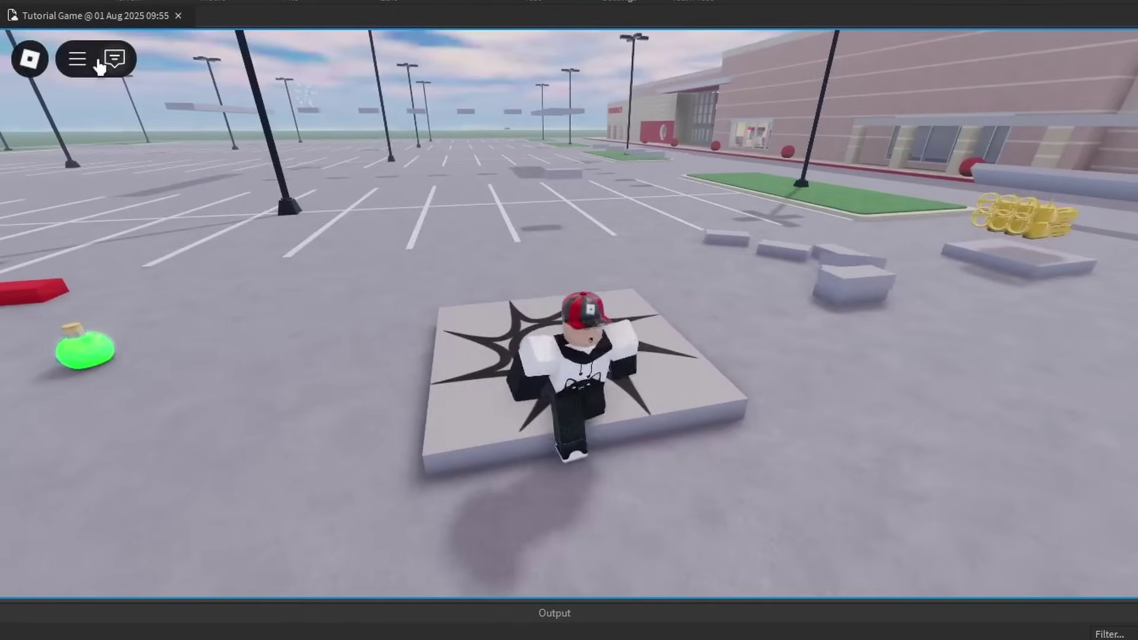
pyautogui.click(98, 66)
pyautogui.click(145, 439)
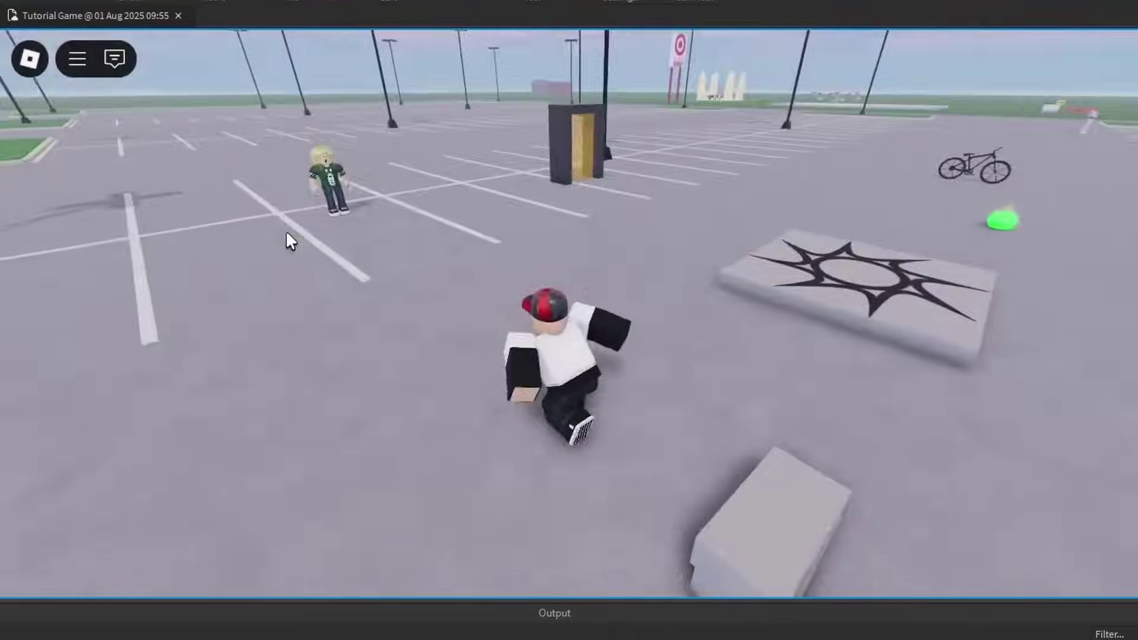
pyautogui.moveTo(285, 230); pyautogui.dragTo(472, 236, button='right')
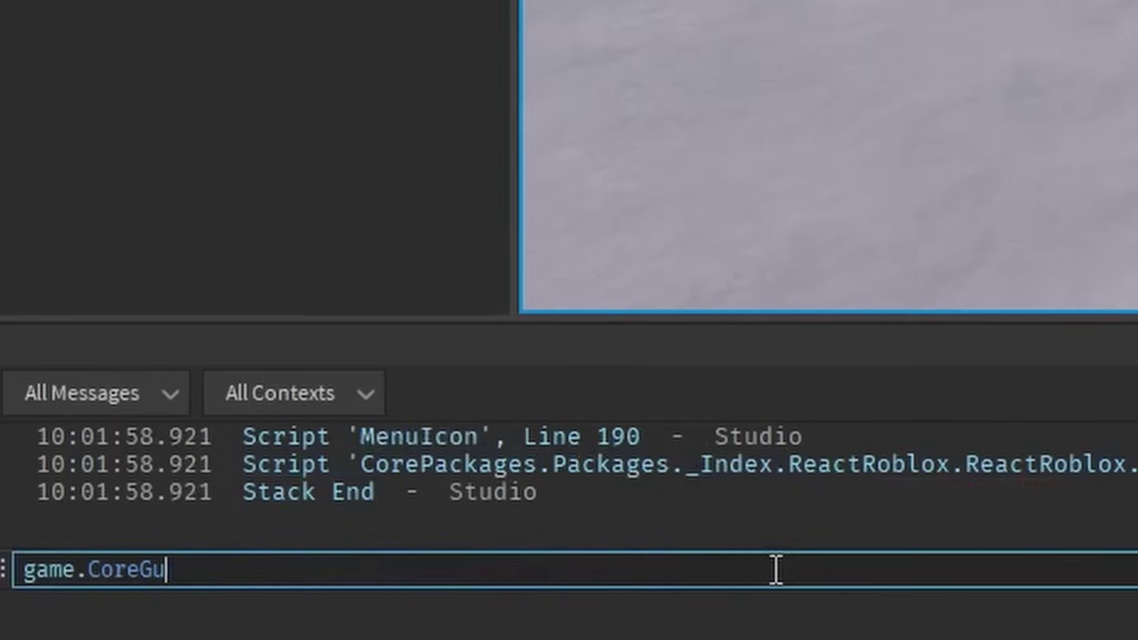
# - Complete and run game.CoreGui.PurchasePromptApp:Destroy() via autocomplete, then return to the game view
pyautogui.write('i.P')
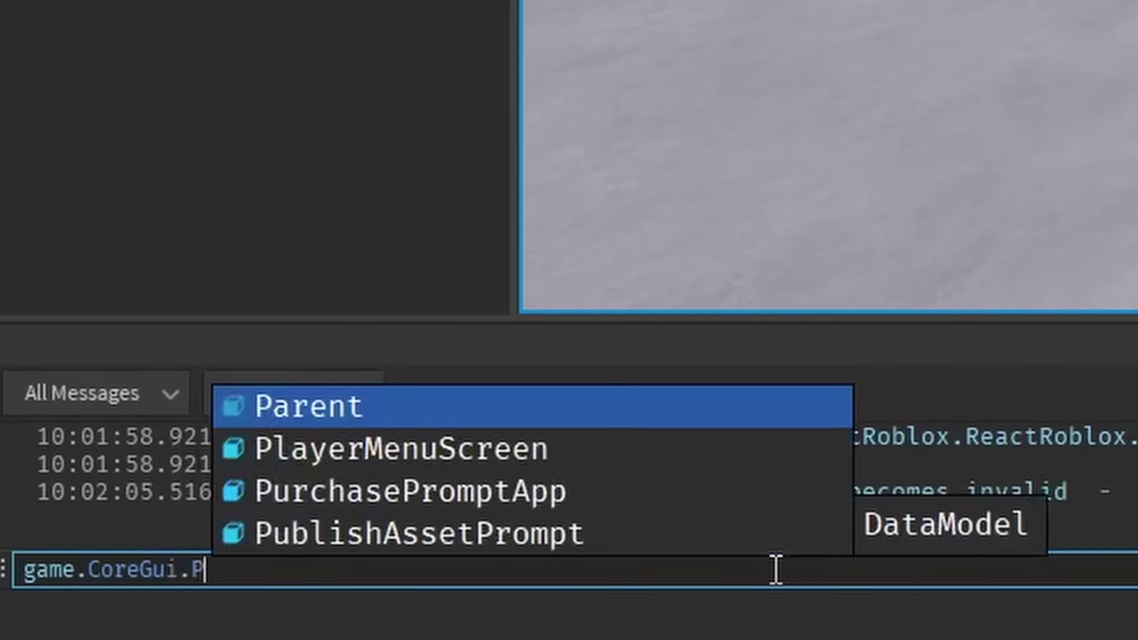
pyautogui.click(647, 492)
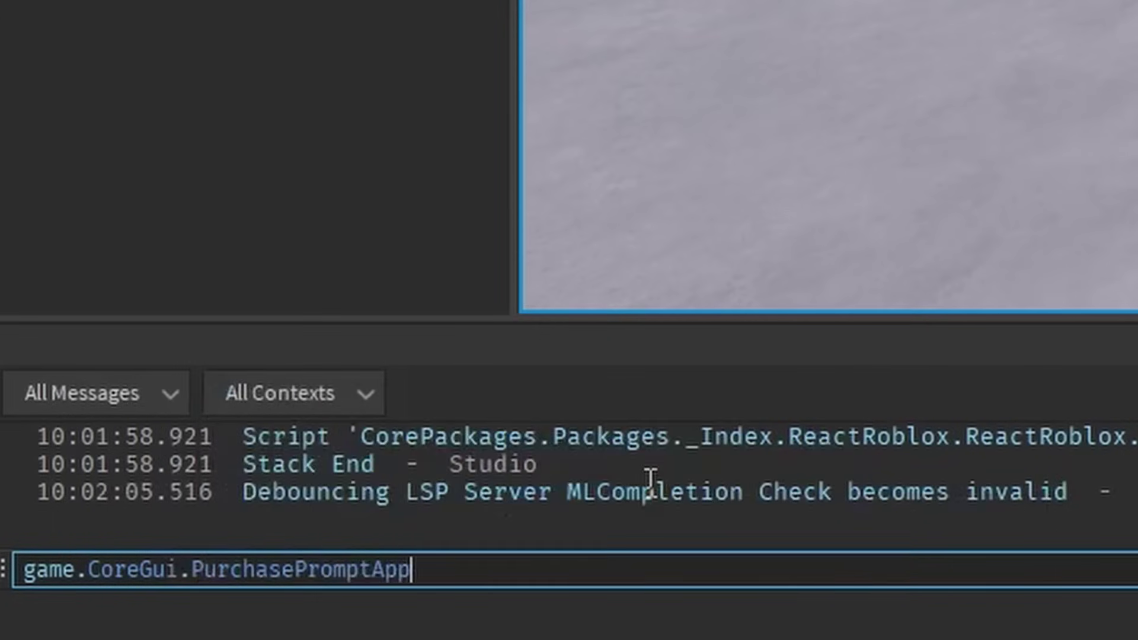
pyautogui.write(':d')
pyautogui.click(649, 490)
pyautogui.write('()')
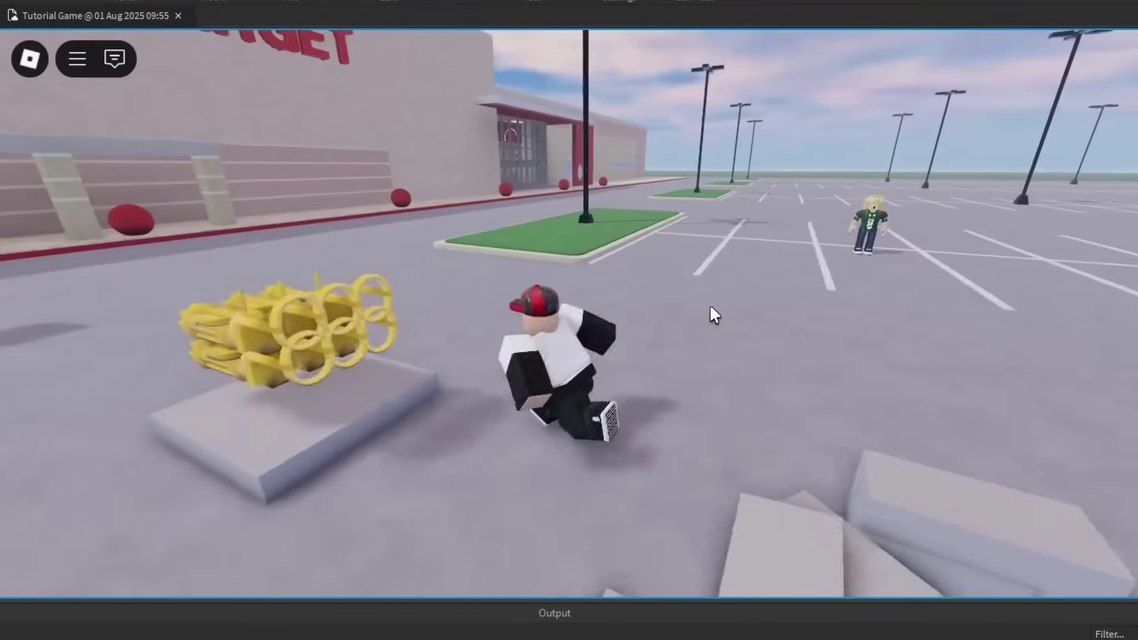
pyautogui.moveTo(712, 313); pyautogui.dragTo(711, 312, button='right')
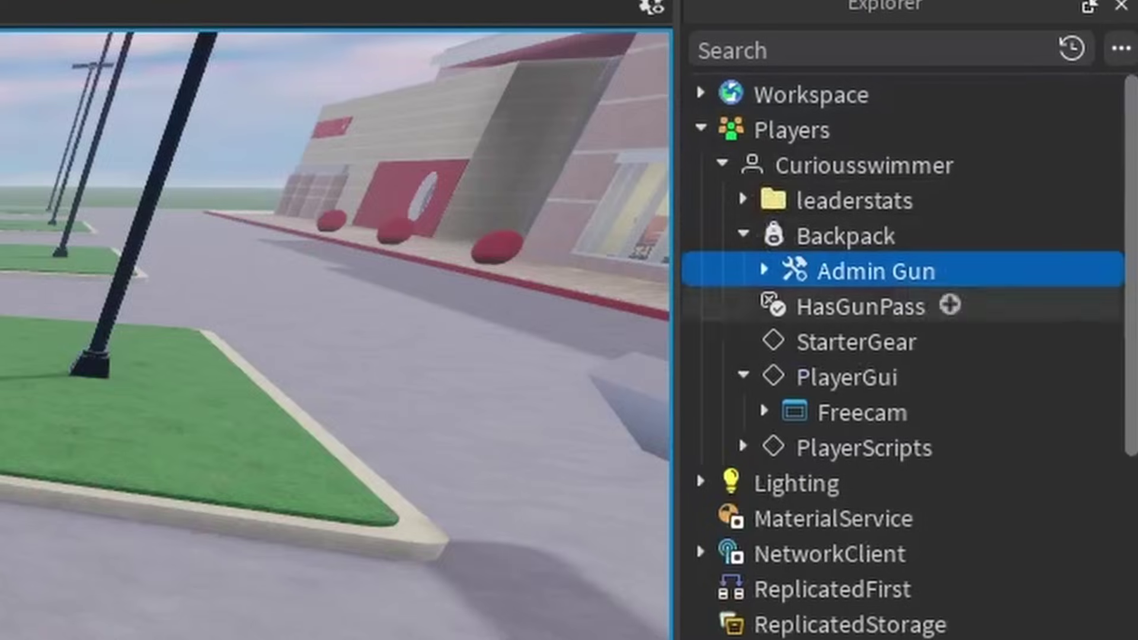
# - Equip, unequip and re-equip the gold minigun with the 1 hotkey
pyautogui.moveTo(569, 314); pyautogui.dragTo(569, 314, button='right')
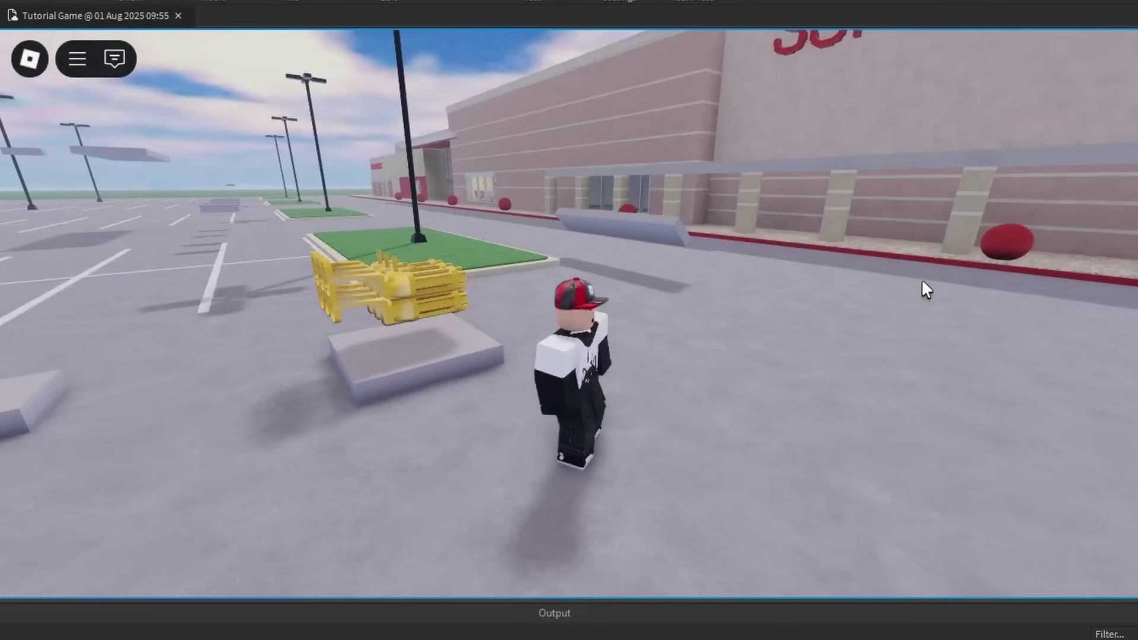
pyautogui.press('1')
pyautogui.press('1')
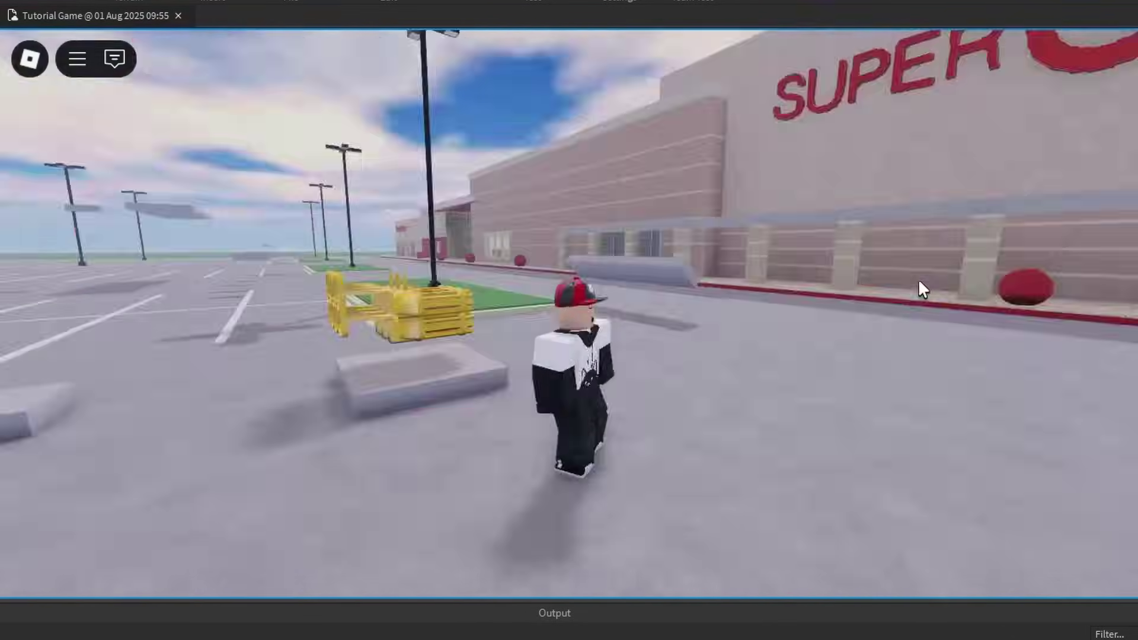
pyautogui.press('1')
pyautogui.moveTo(919, 282); pyautogui.dragTo(681, 317, button='right')
pyautogui.press('1')
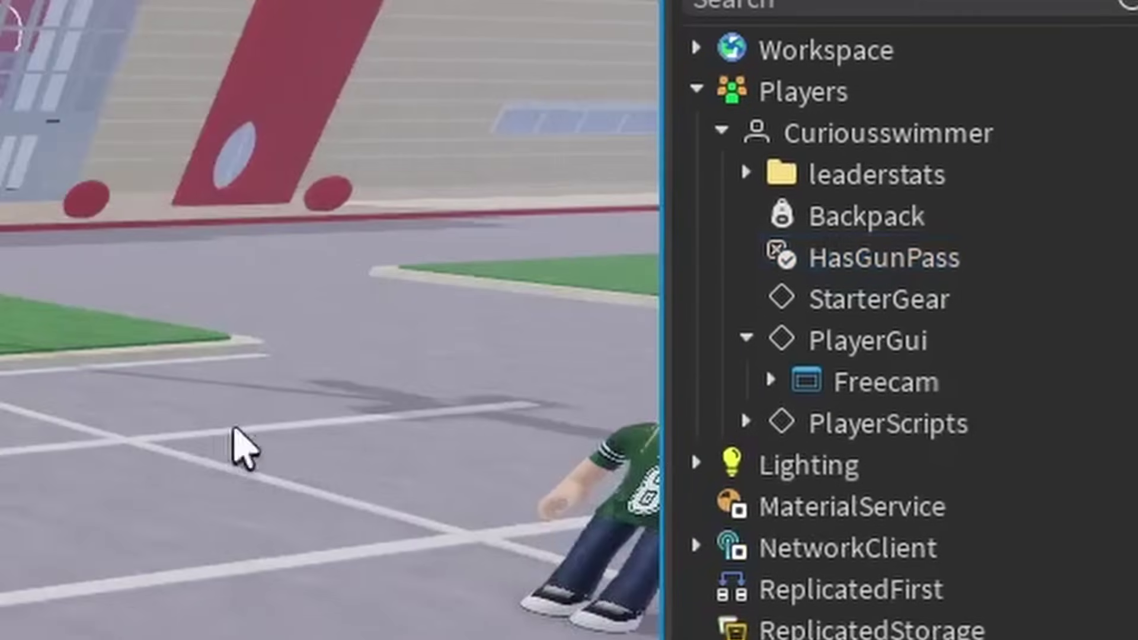
# - Select the player's HasGunPass value and walk the avatar around the minigun pedestal
pyautogui.click(877, 259)
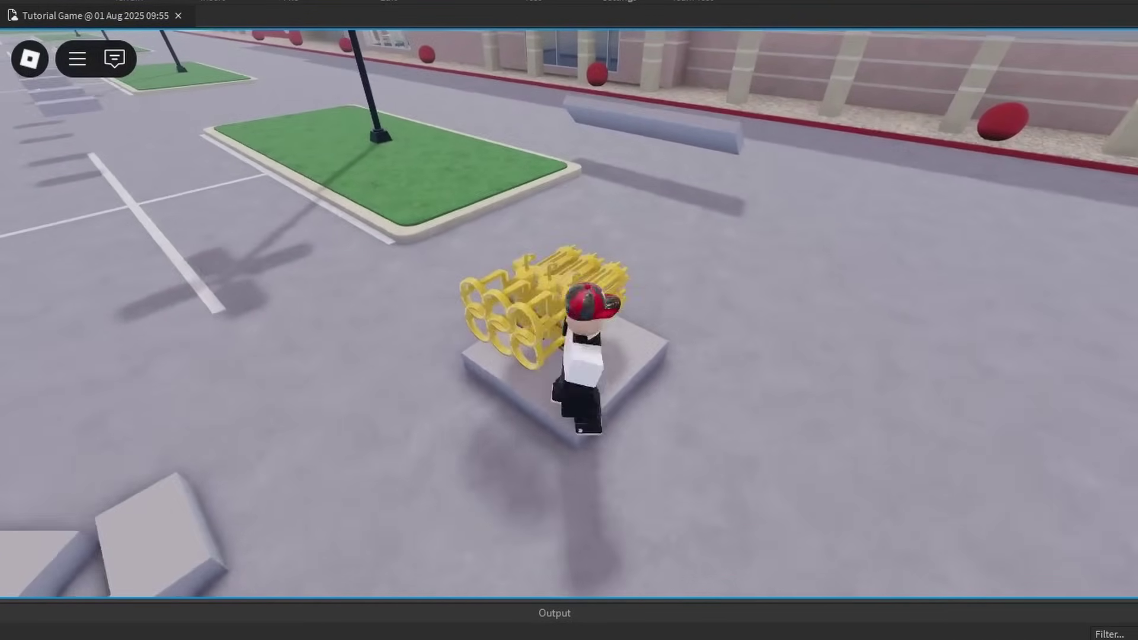
pyautogui.press('s')
pyautogui.press('w')
pyautogui.press('Left')
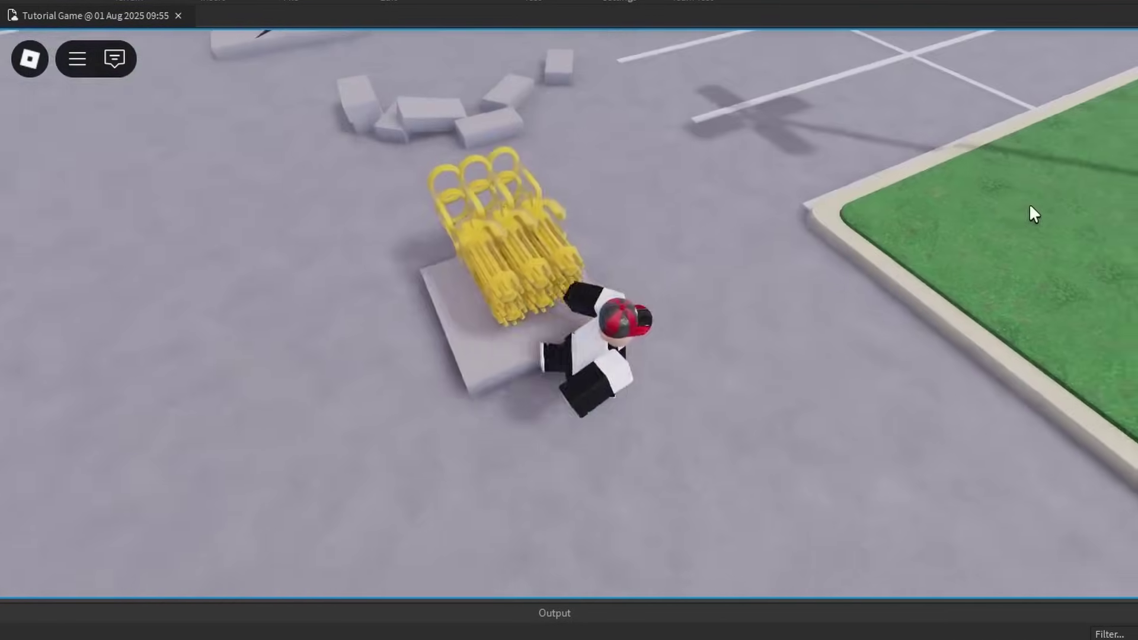
# - Run the avatar around the minigun pedestal and along the building wall
pyautogui.press('a')
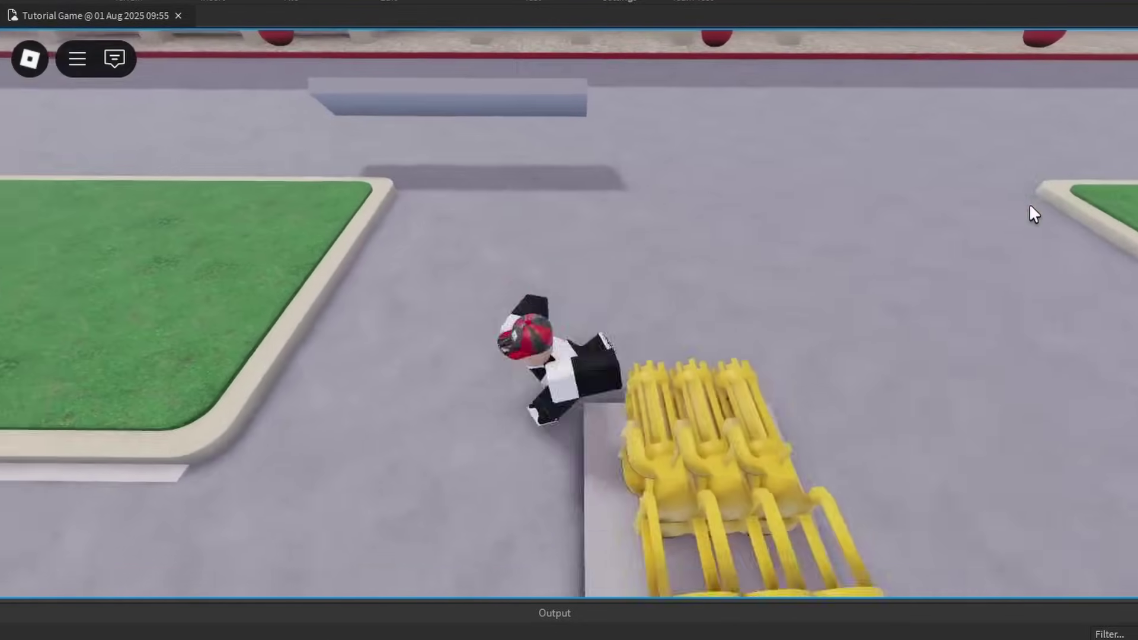
pyautogui.press('d')
pyautogui.press('a')
pyautogui.press('a')
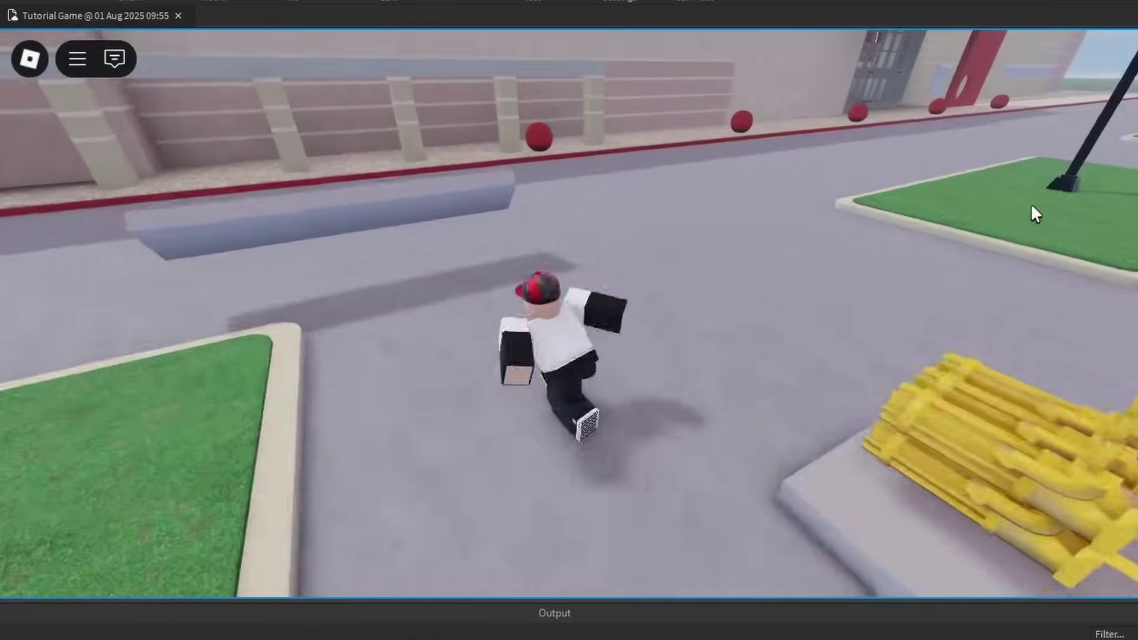
pyautogui.press('w')
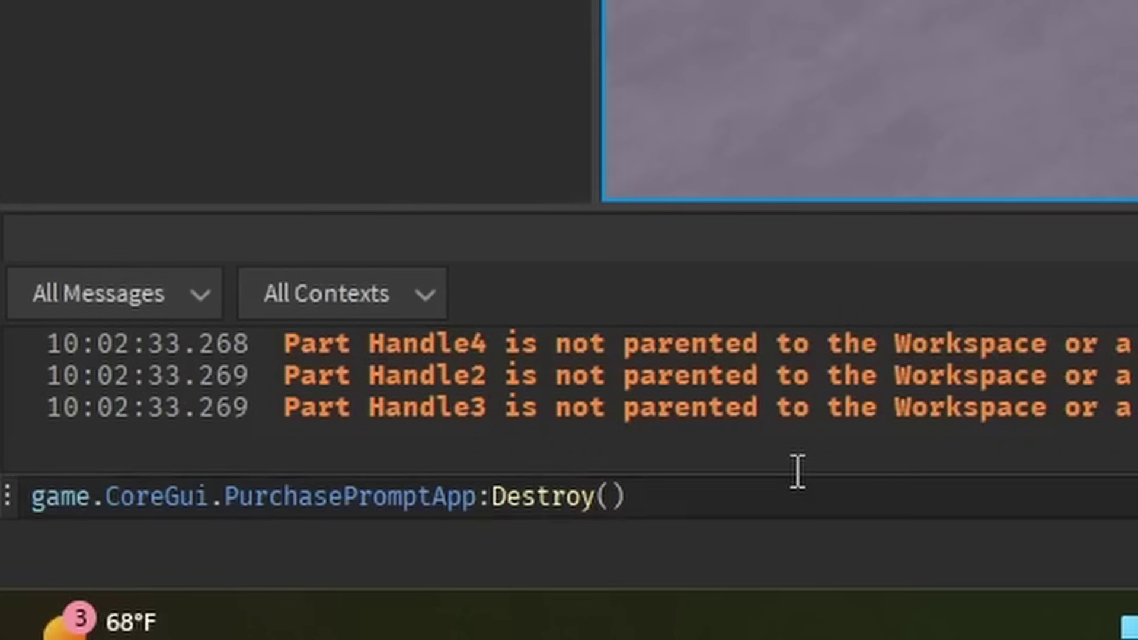
# - Run game.CoreGui.CaptureManager:Destroy(), then check the in-game Roblox menu
pyautogui.click(810, 488)
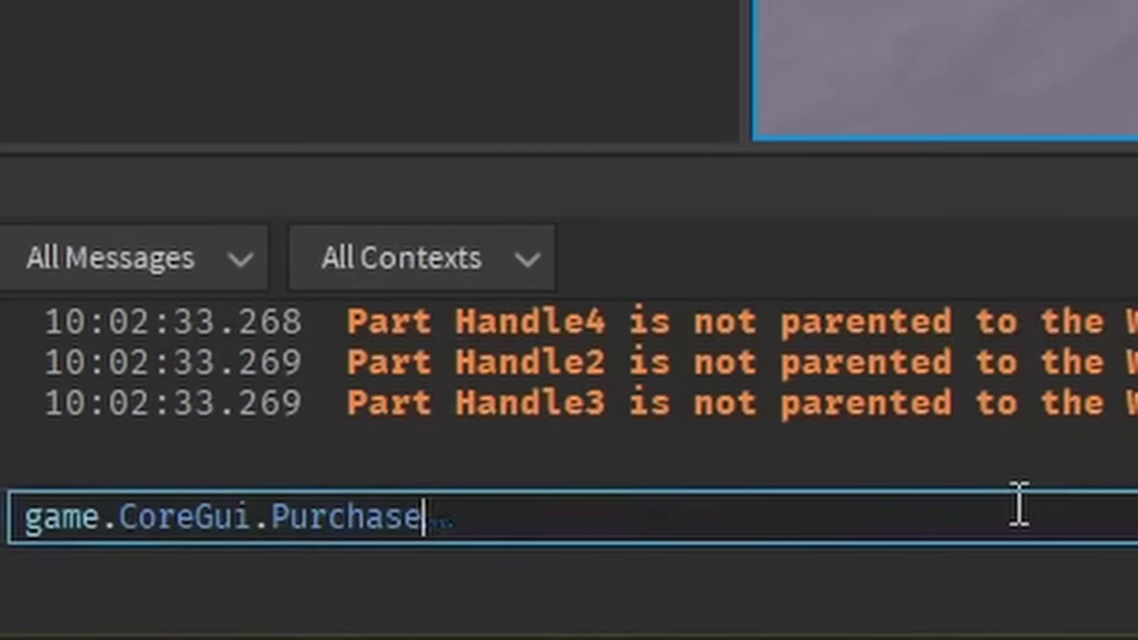
pyautogui.write('.')
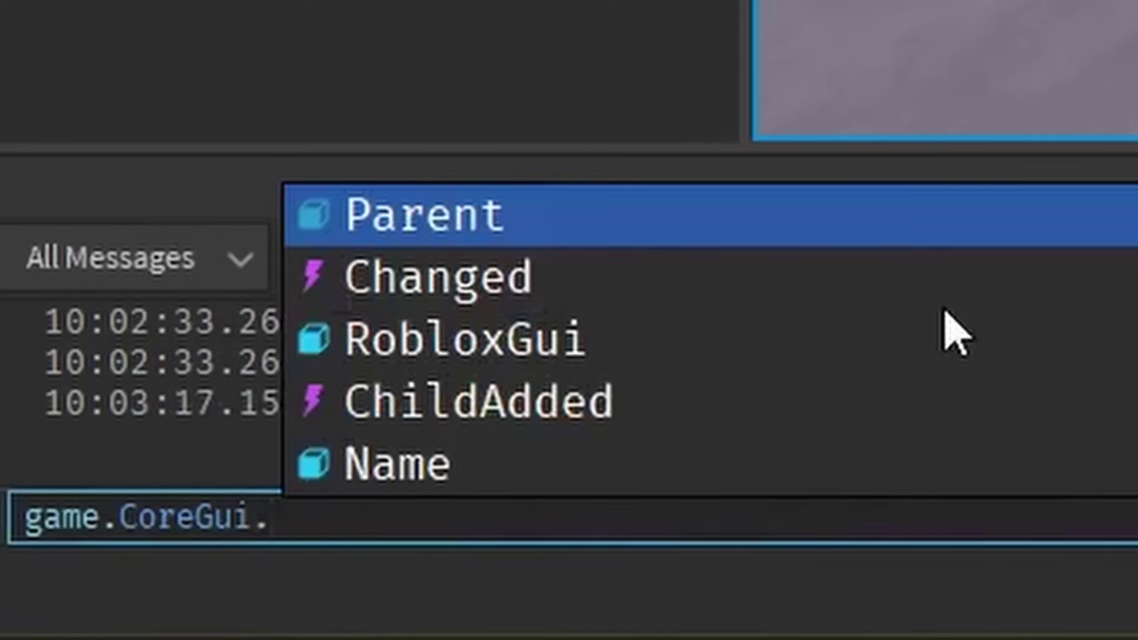
pyautogui.scroll(-1, 949, 338)
pyautogui.scroll(-5, 649, 451)
pyautogui.click(681, 349)
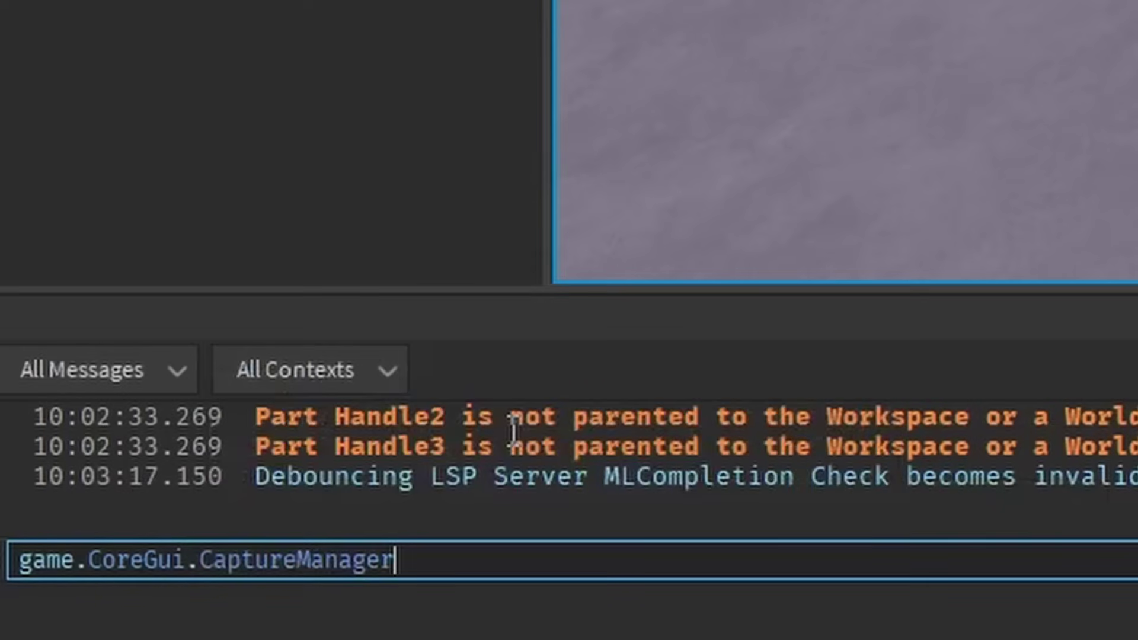
pyautogui.write(':D')
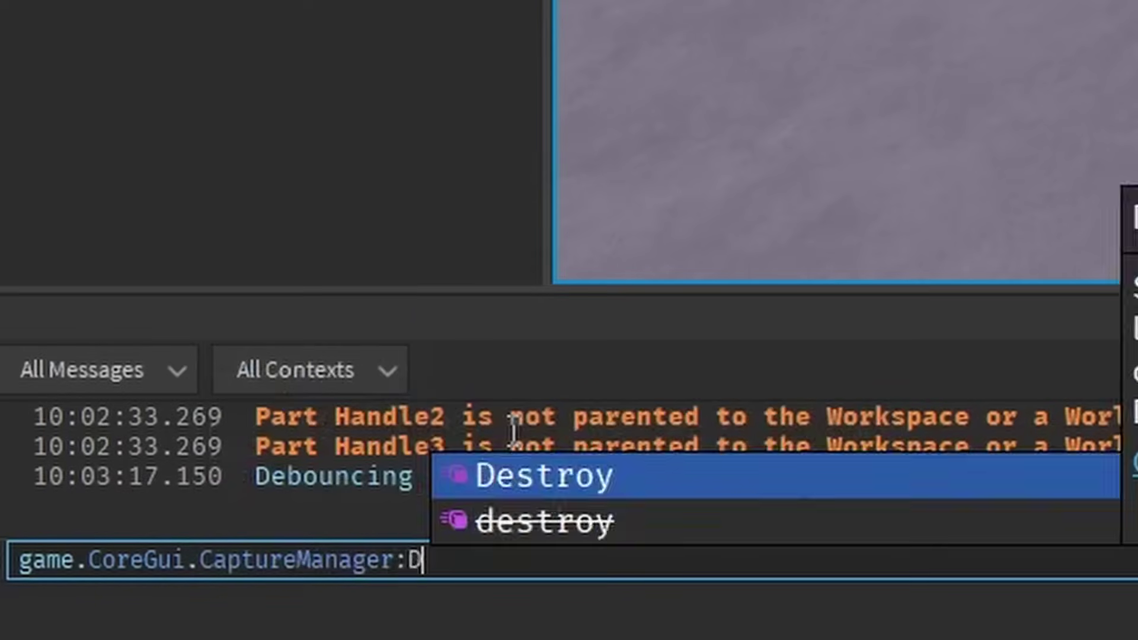
pyautogui.press('Tab')
pyautogui.press('Return')
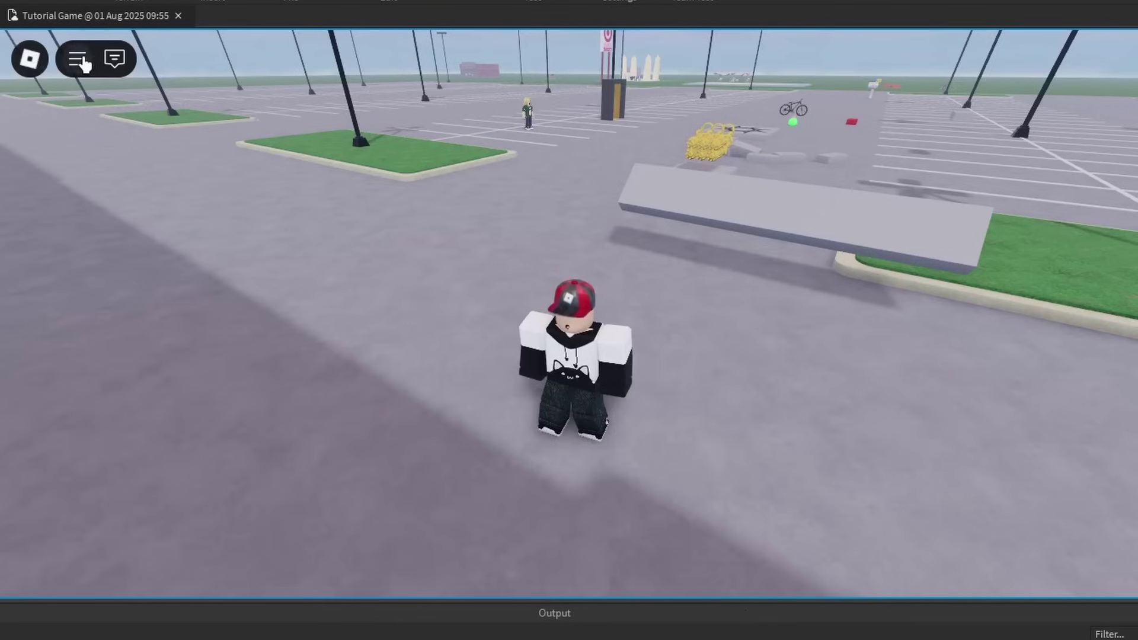
pyautogui.click(77, 58)
pyautogui.click(105, 224)
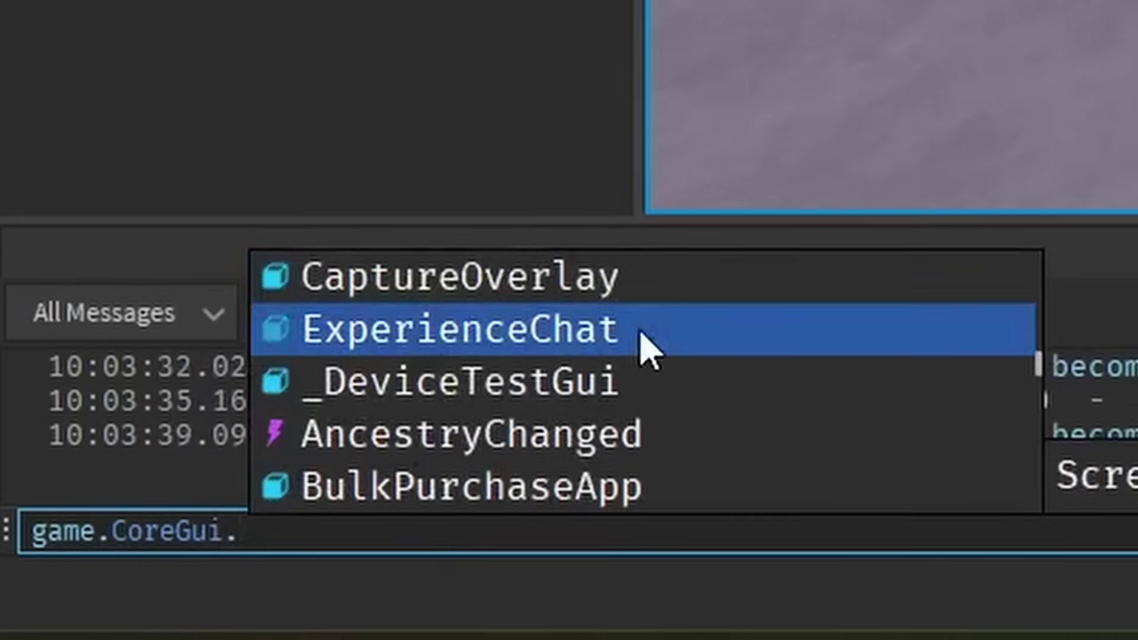
# - Run game.CoreGui.ExperienceChat:Destroy(), testing whether the in-game chat still opens
pyautogui.click(640, 347)
pyautogui.write(':D')
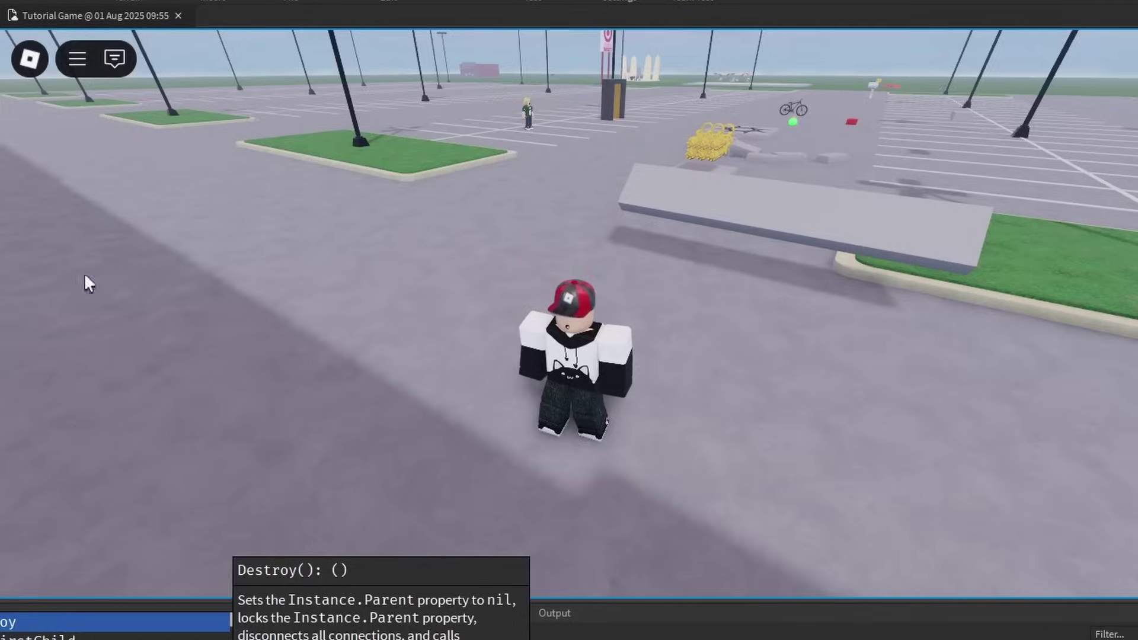
pyautogui.click(115, 59)
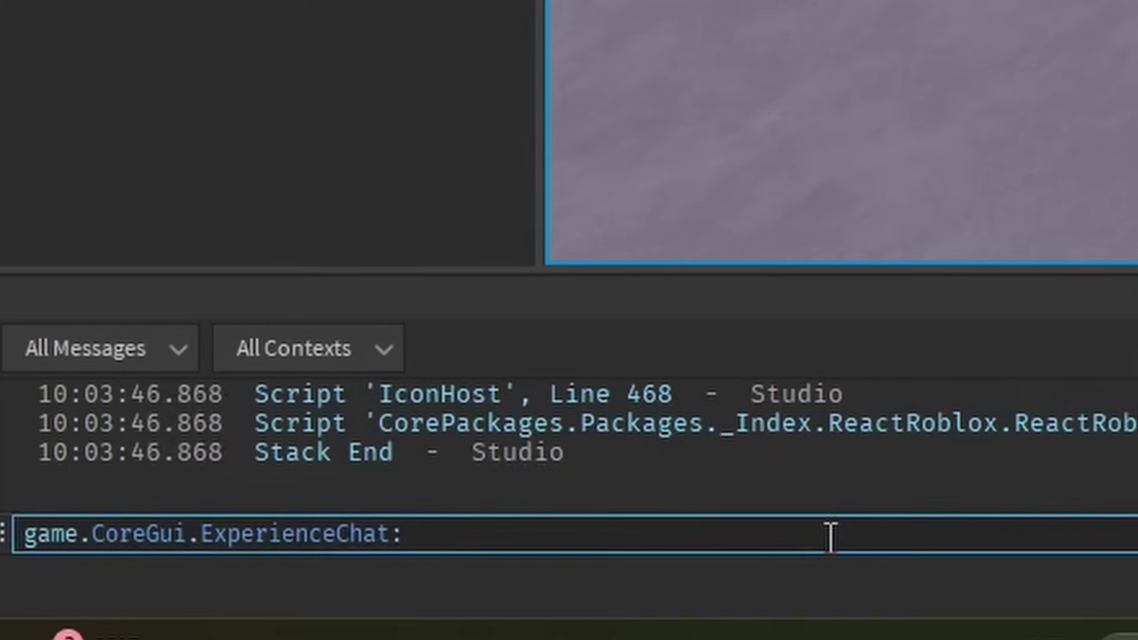
pyautogui.write('Destroy()')
pyautogui.press('Return')
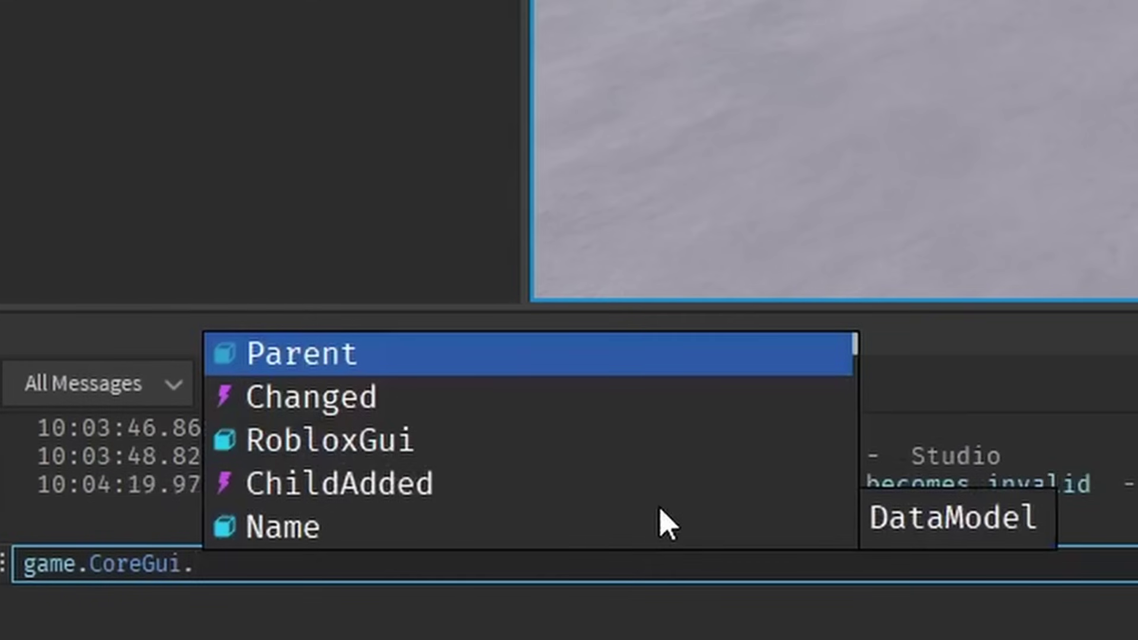
# - Run game.CoreGui.TopBarApp:Destroy() from the command bar
pyautogui.scroll(-4, 661, 521)
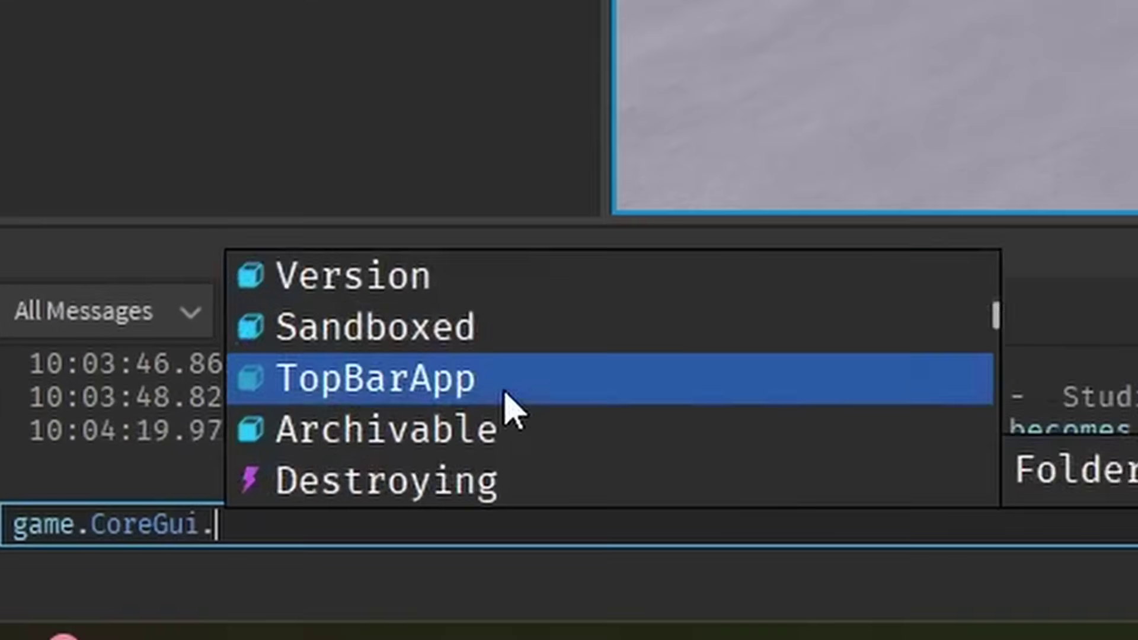
pyautogui.click(442, 445)
pyautogui.write(':d')
pyautogui.press('Tab')
pyautogui.press('Return')
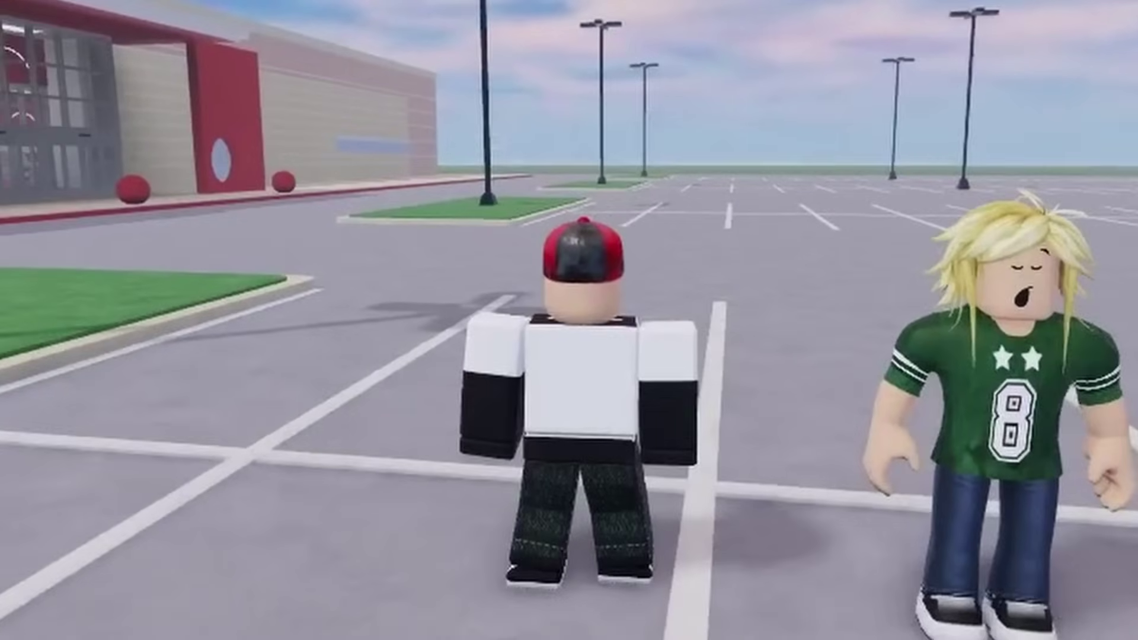
# - Run and jump the avatar around the lot, onto and off the minigun platform
pyautogui.moveTo(1052, 626); pyautogui.dragTo(1055, 625, button='right')
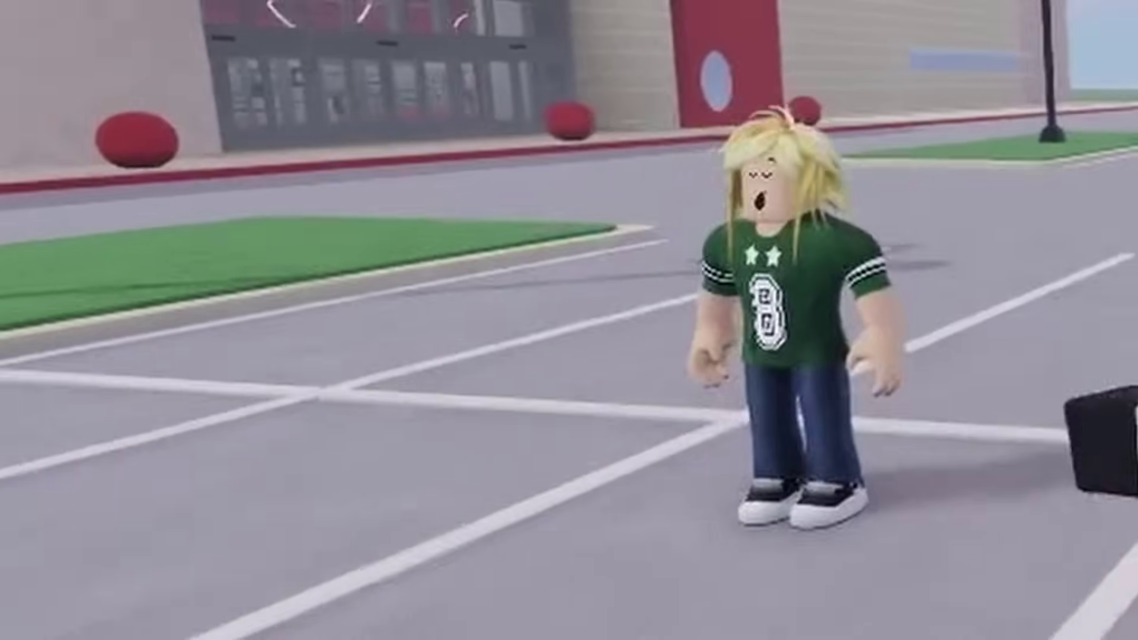
pyautogui.press('s')
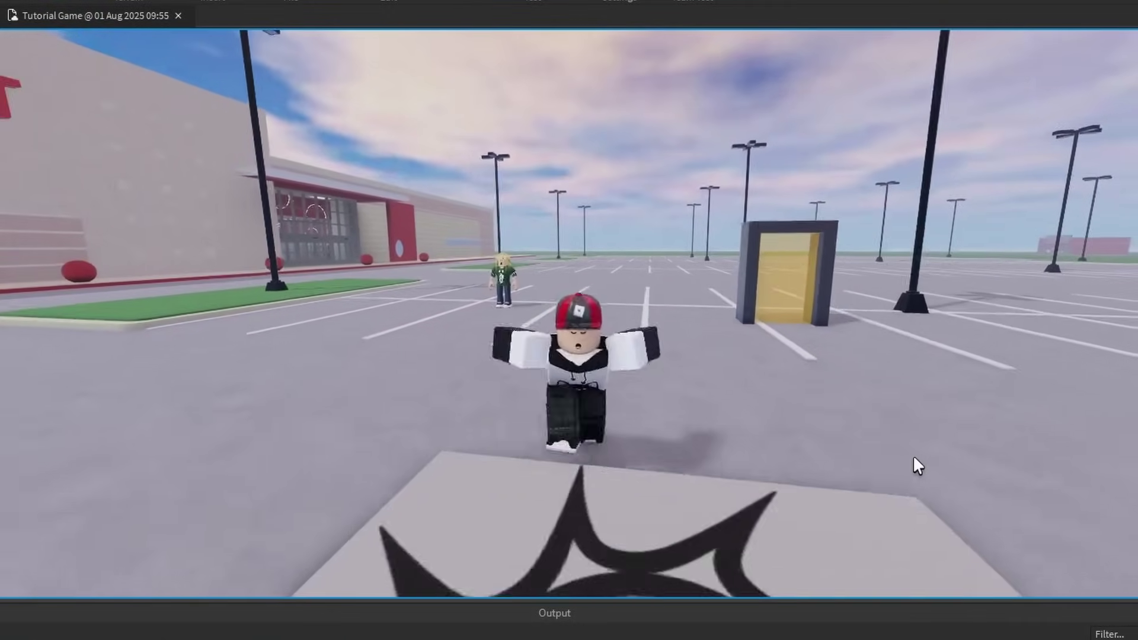
pyautogui.press('w')
pyautogui.press('s')
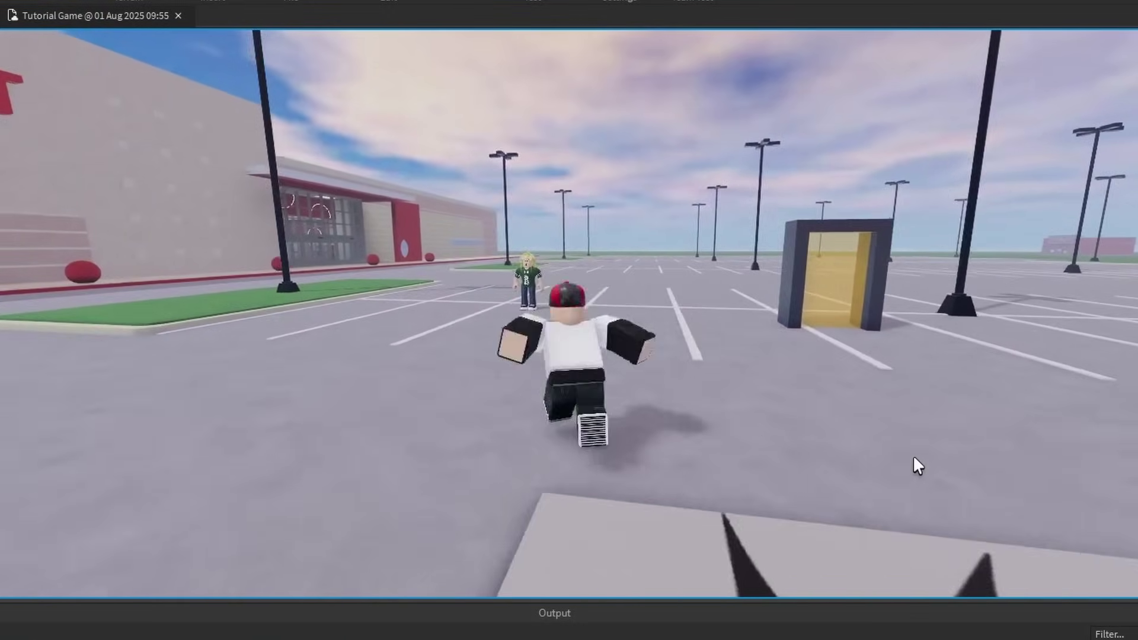
pyautogui.press('a')
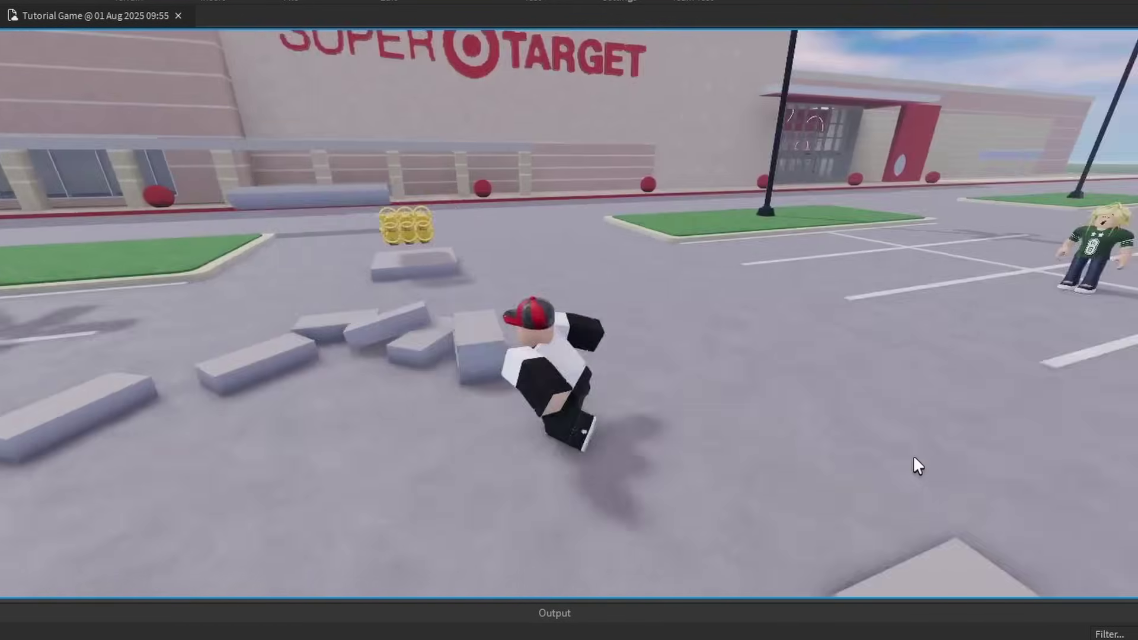
pyautogui.press('space')
pyautogui.press('a')
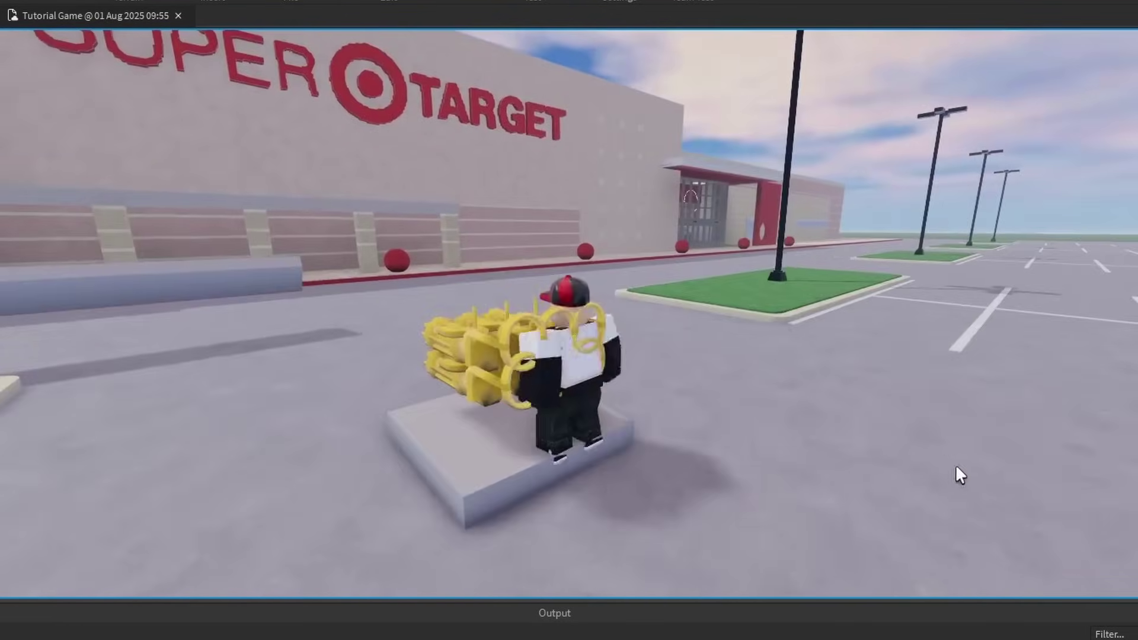
pyautogui.press('d')
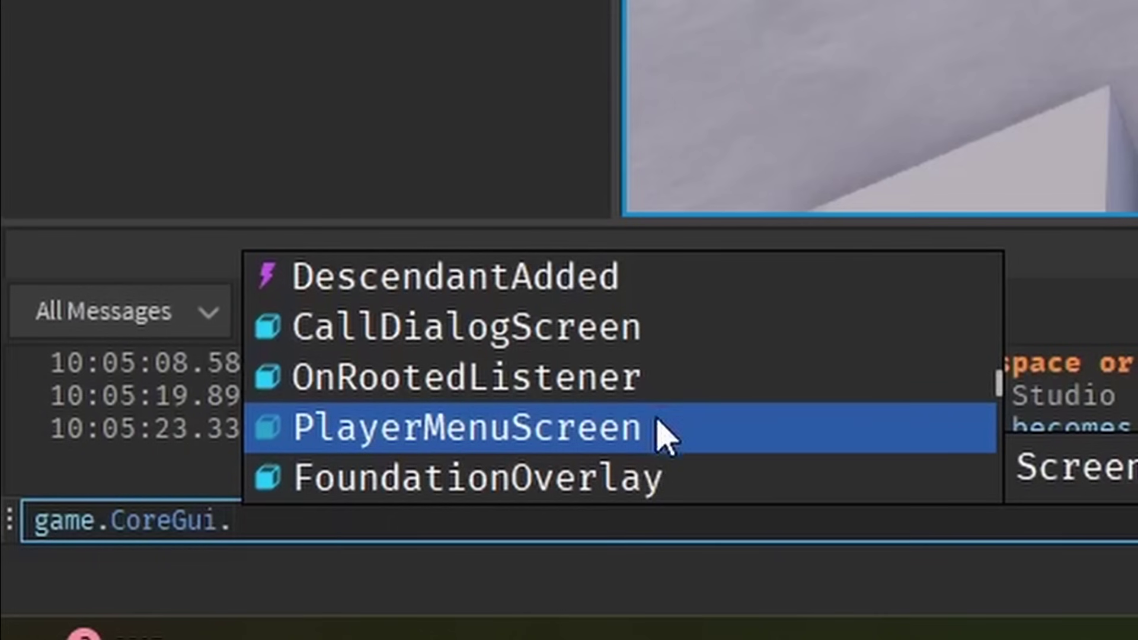
# - Destroy PlayerMenuScreen, CoreScriptLocalization and InExperienceInterventionApp from CoreGui
pyautogui.click(664, 445)
pyautogui.write(':Destroy()')
pyautogui.press('Return')
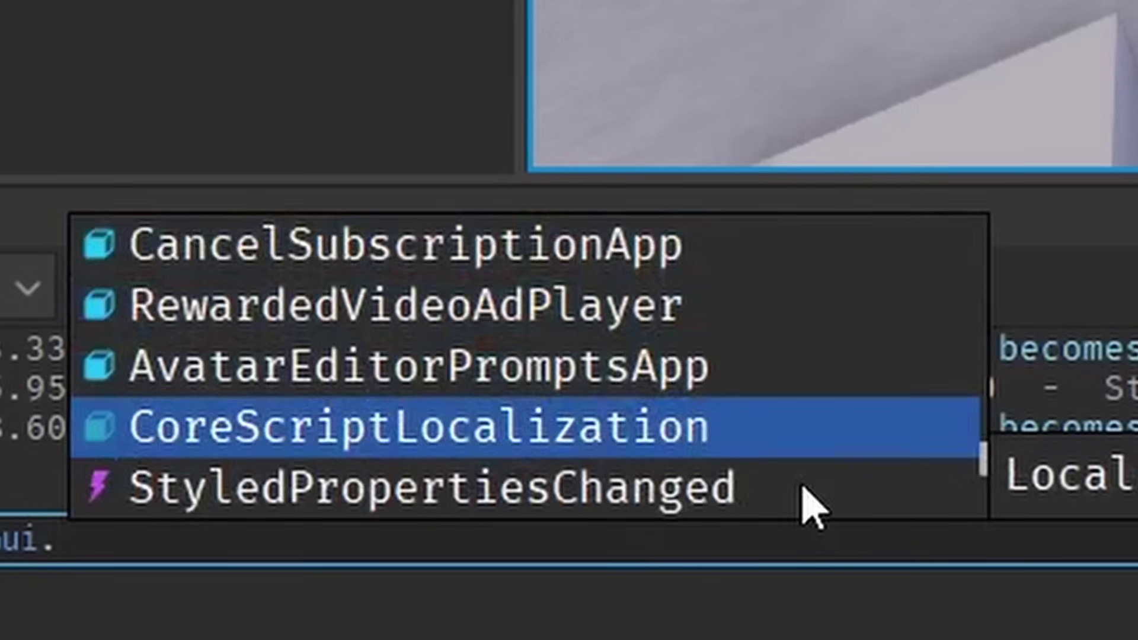
pyautogui.scroll(-1, 809, 502)
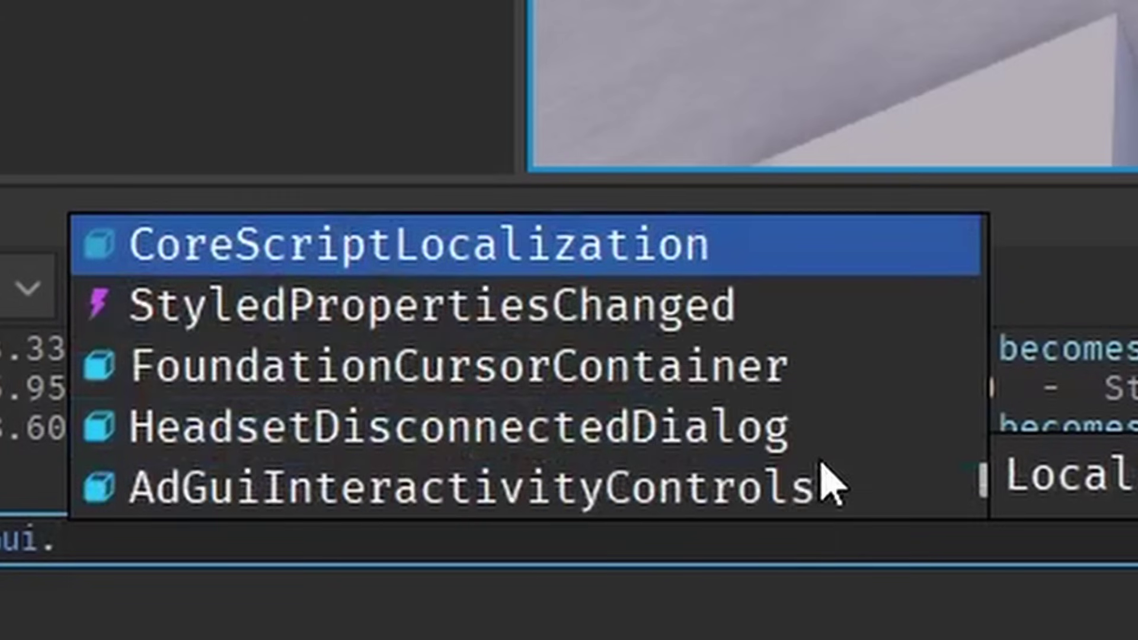
pyautogui.press('Tab')
pyautogui.write(':Destroy()')
pyautogui.press('Return')
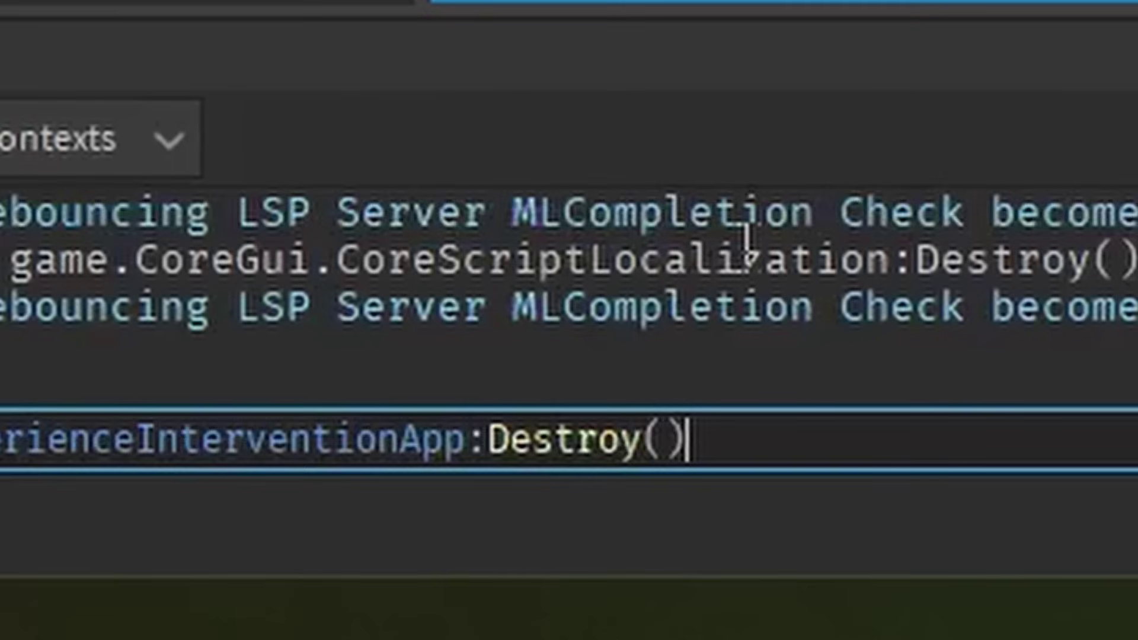
pyautogui.press('Return')
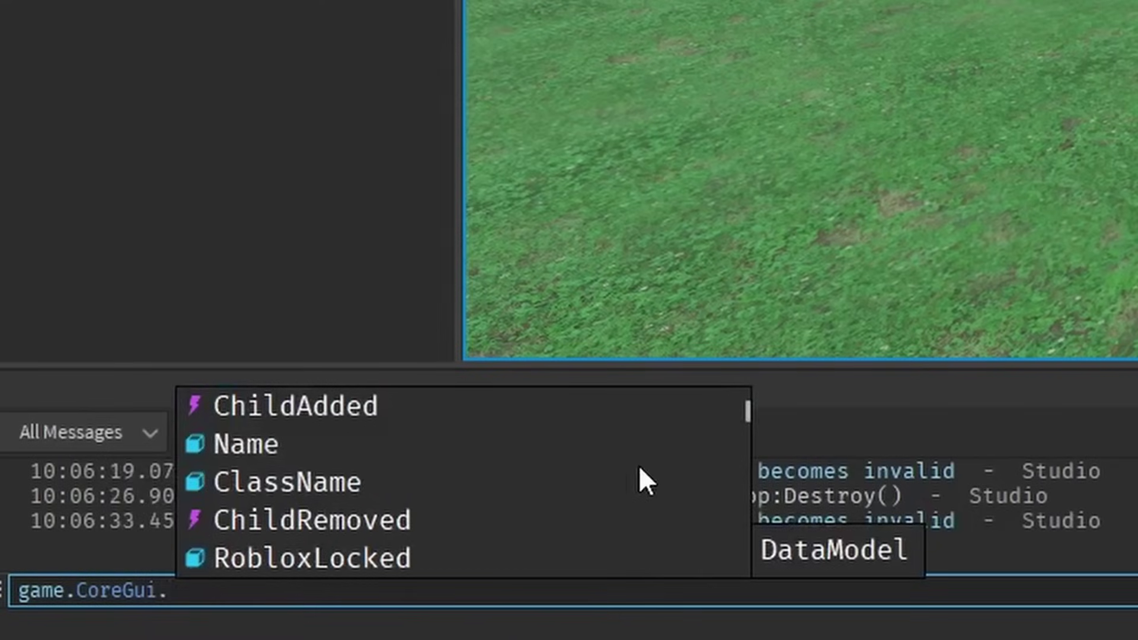
# - Dismiss the member suggestions and start a new command referring to game.CoreGui.RobloxLocked
pyautogui.scroll(-2, 635, 480)
pyautogui.click(1016, 479)
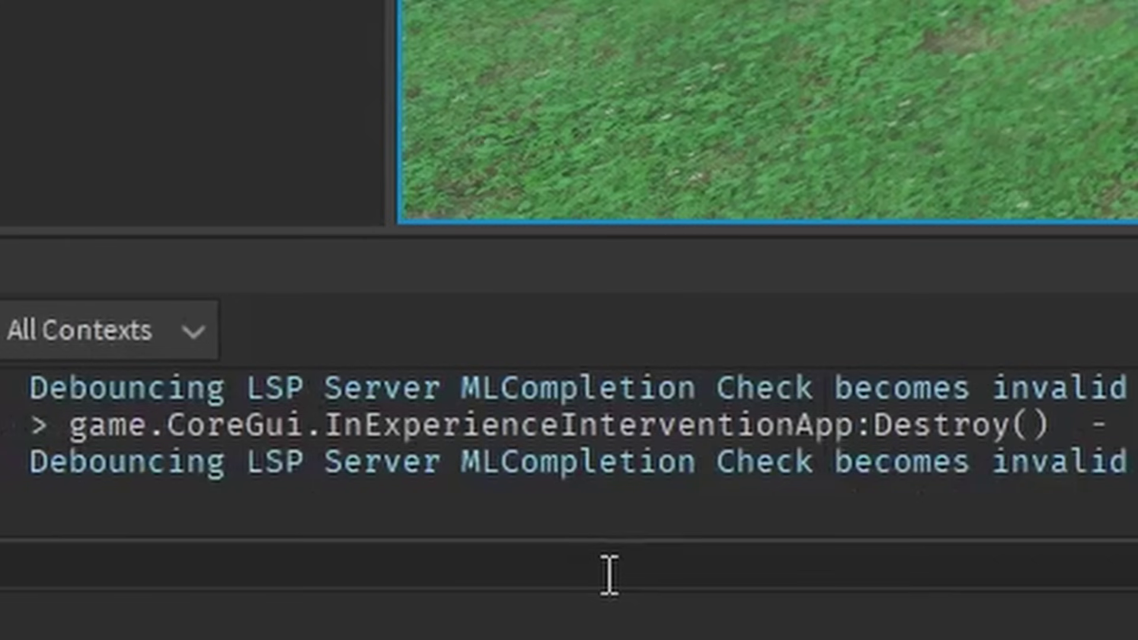
pyautogui.click(627, 587)
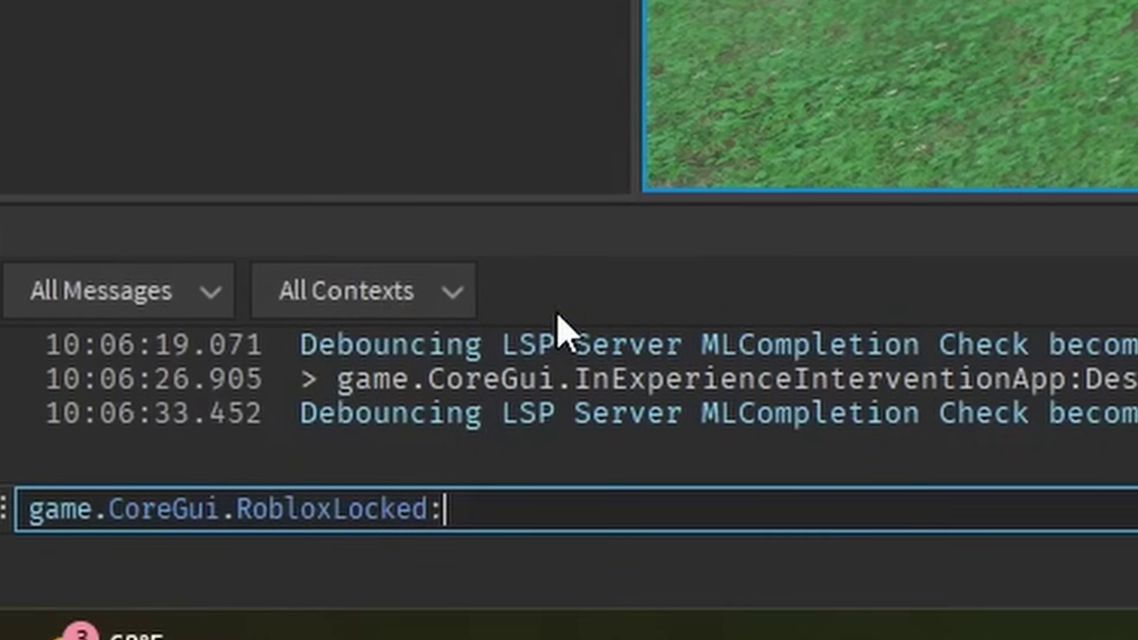
# - Replace the selected command text with 'true:DEstroy()' and browse the CoreGui autocomplete list
pyautogui.scroll(-5, 406, 326)
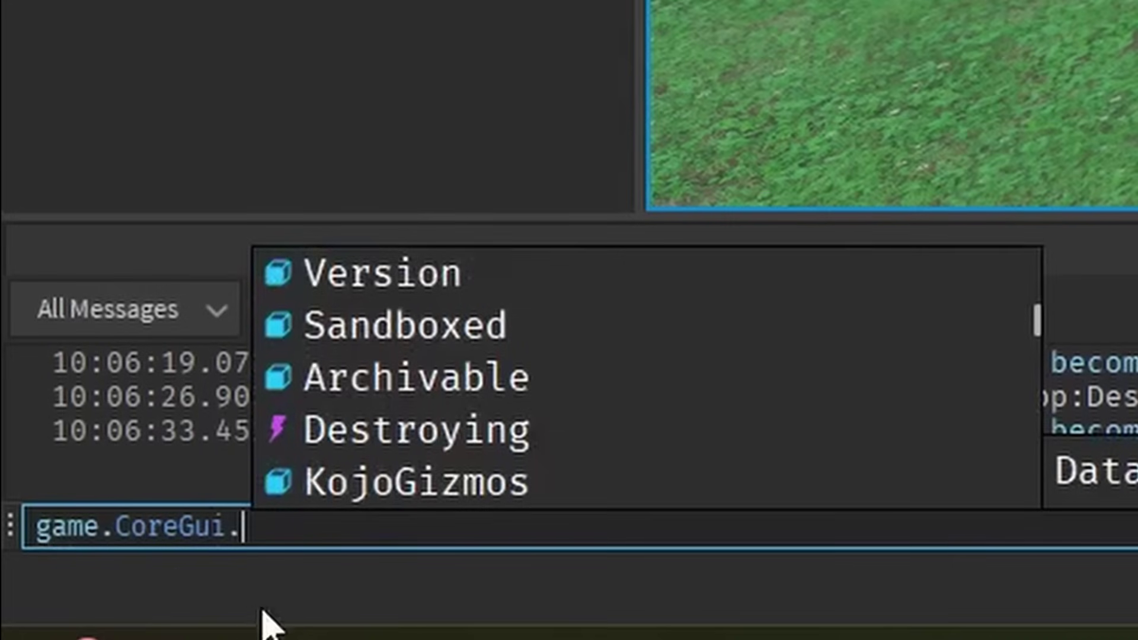
pyautogui.moveTo(264, 543); pyautogui.dragTo(19, 531)
pyautogui.write('true:DE')
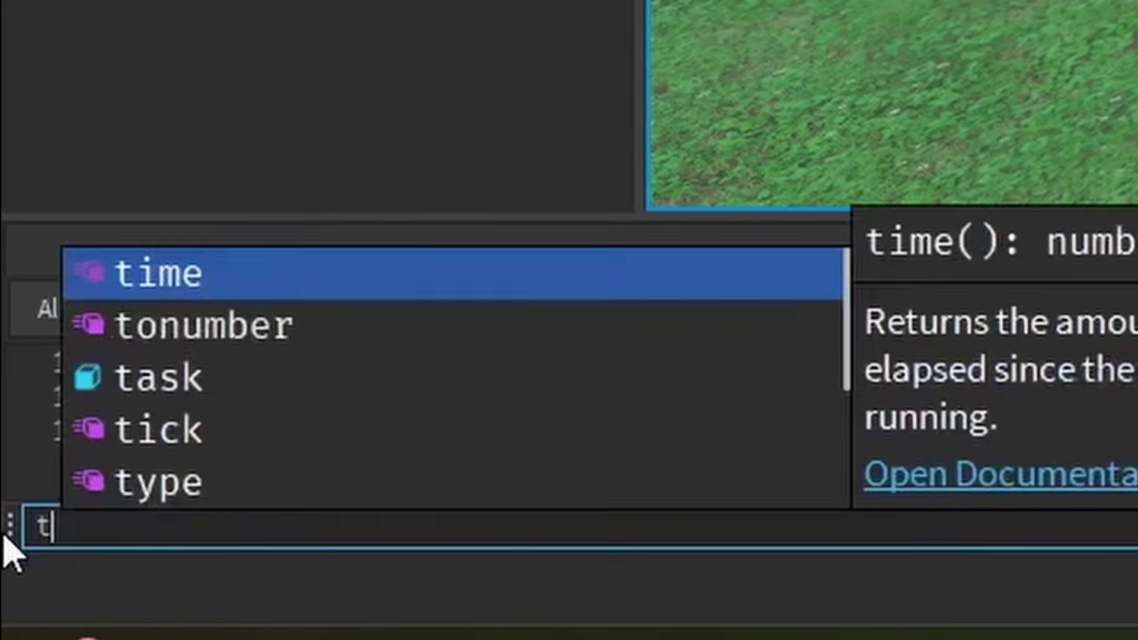
pyautogui.write('s')
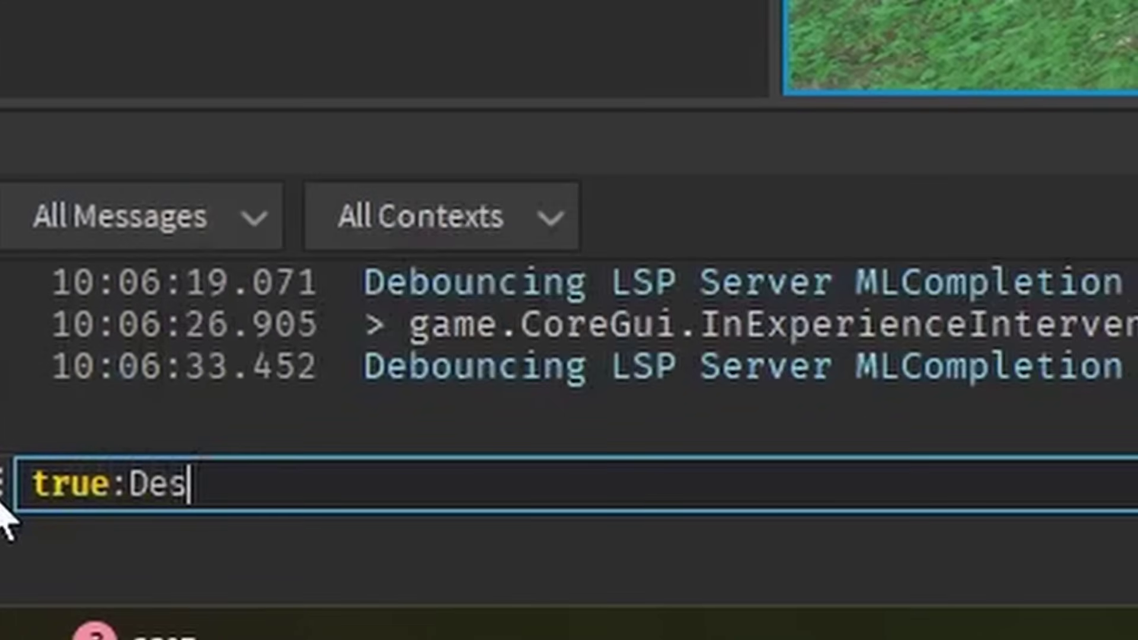
pyautogui.write('troy()')
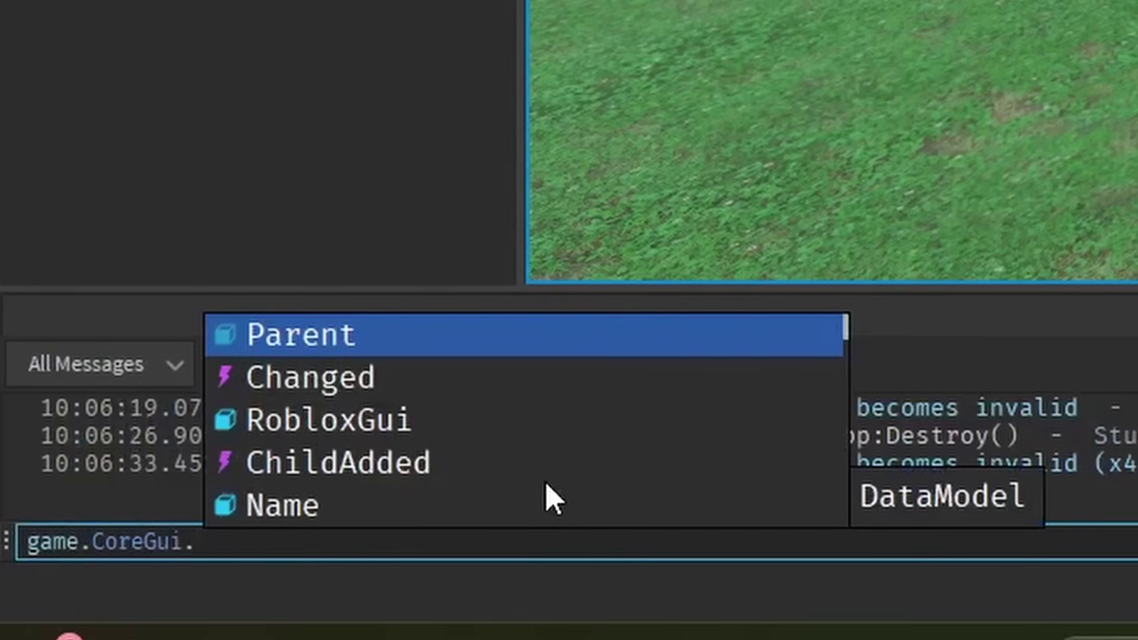
pyautogui.scroll(-3, 538, 484)
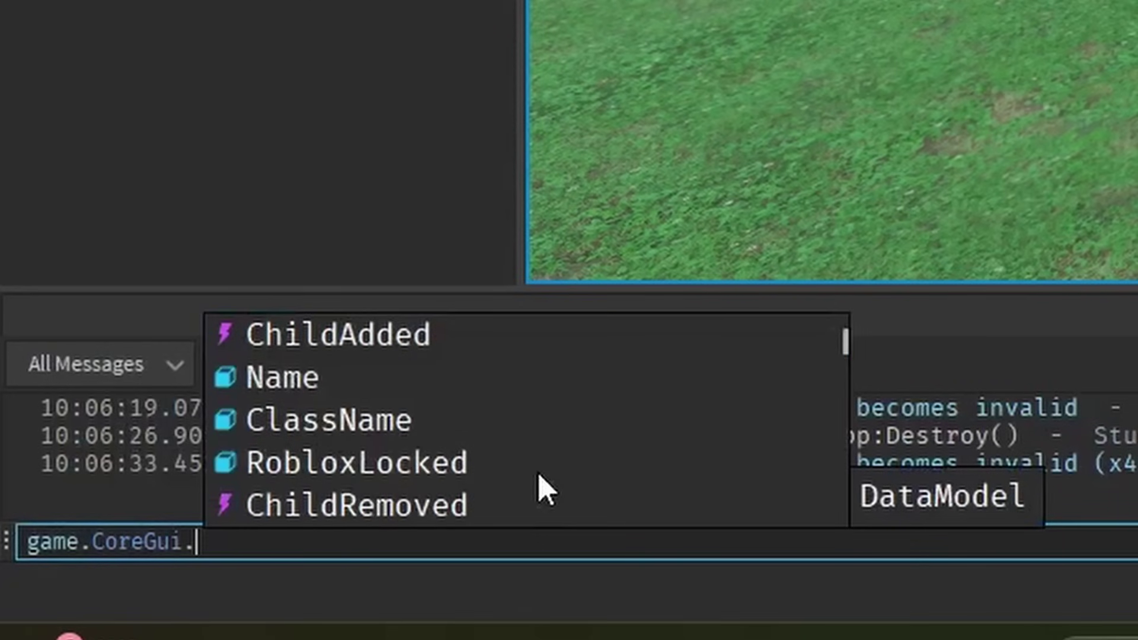
pyautogui.scroll(-3, 475, 403)
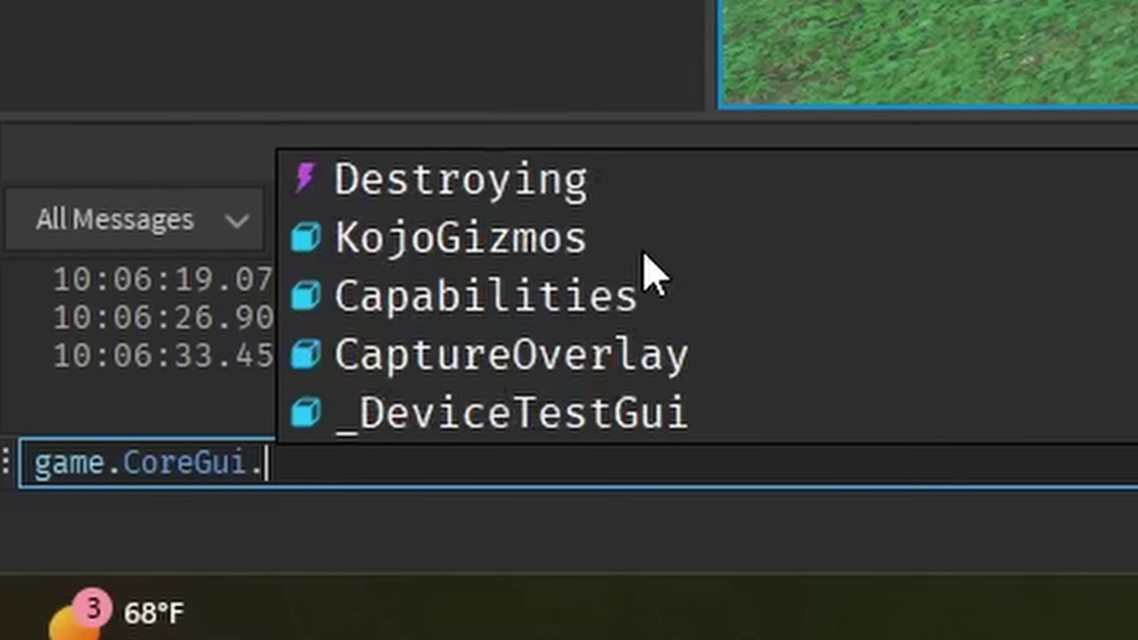
pyautogui.scroll(-5, 647, 350)
pyautogui.scroll(3, 735, 349)
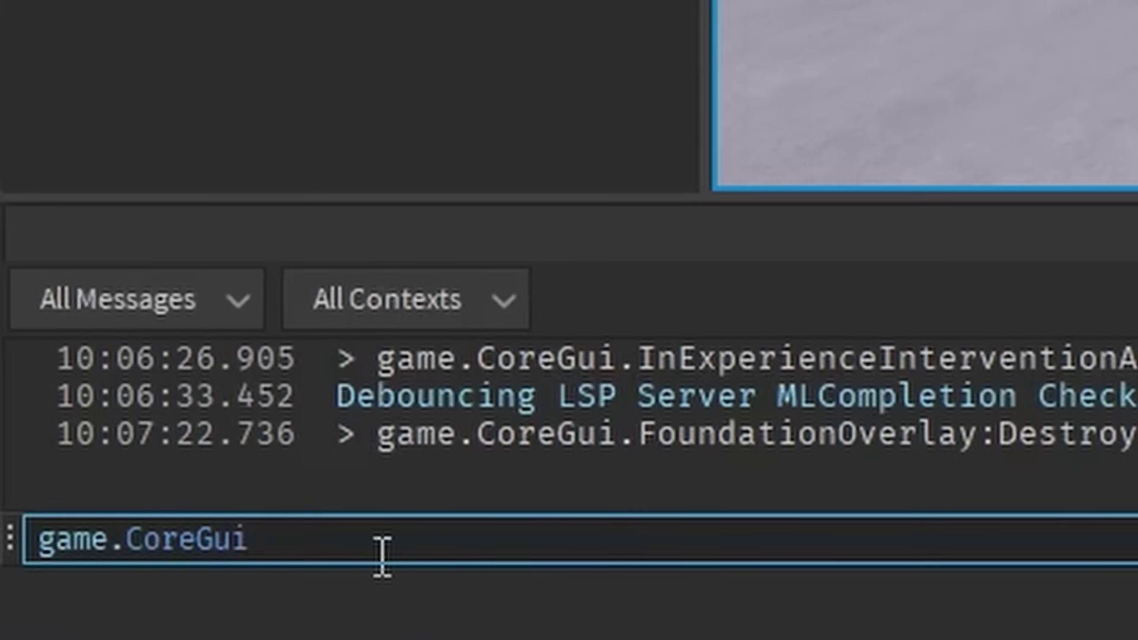
# - Enter game.CoreGui:Destroy(), which errors because CoreGui's Parent property is locked
pyautogui.write(':De')
pyautogui.press('Tab')
pyautogui.write('()')
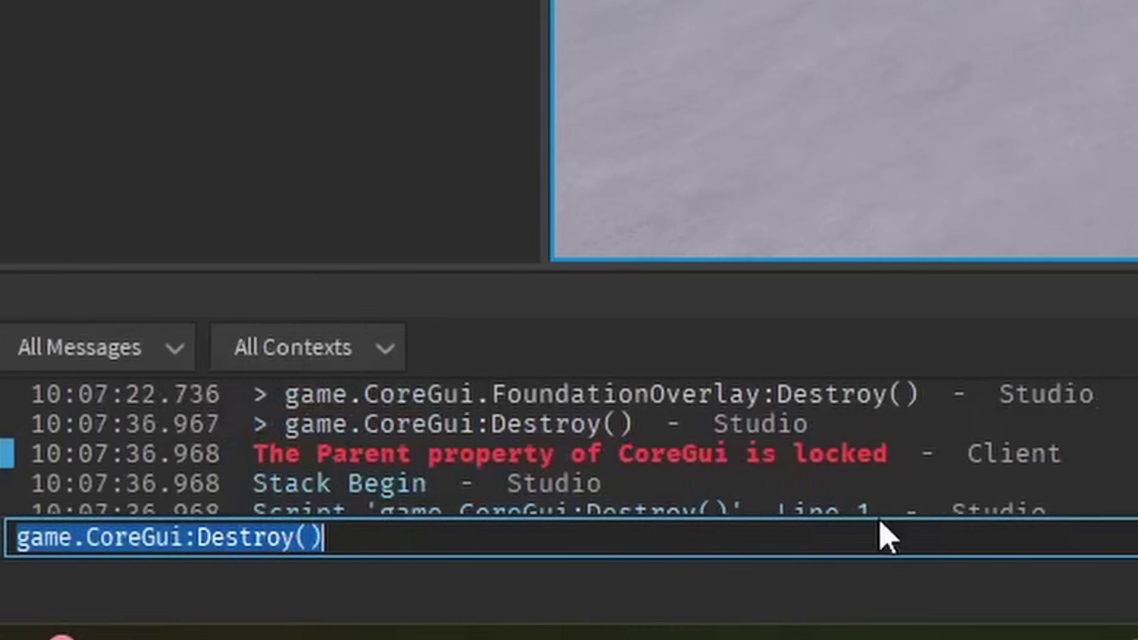
pyautogui.click(882, 526)
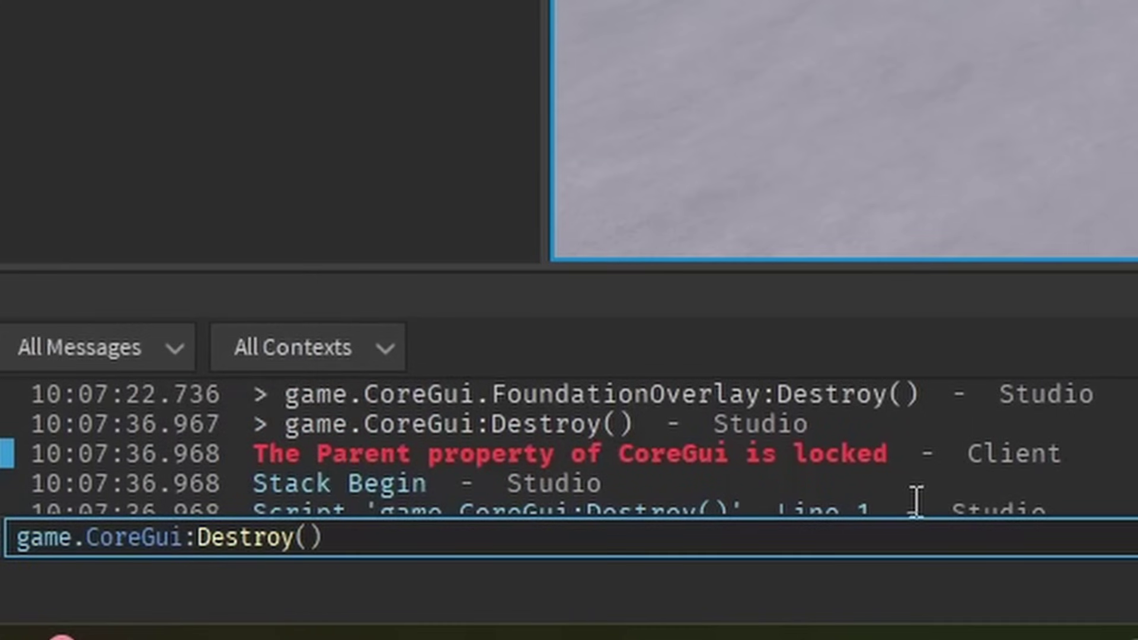
pyautogui.scroll(1, 912, 399)
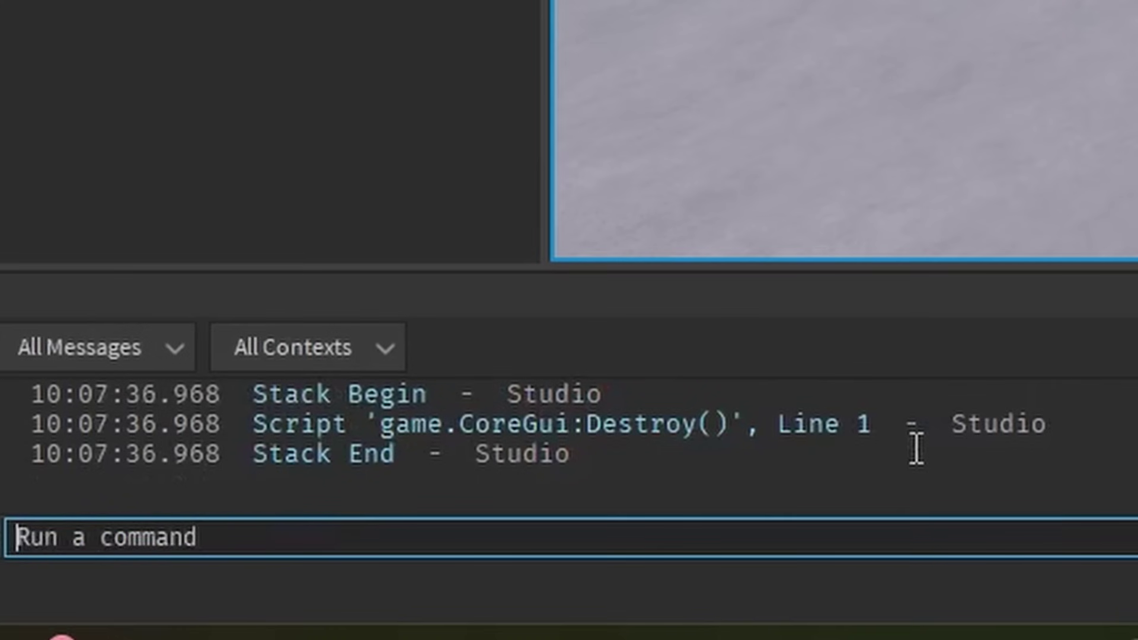
# - Run 'for _,v in ipairs(game.CoreGui:GetChildren()) do v:Destroy() end' to clear CoreGui
pyautogui.write('for')
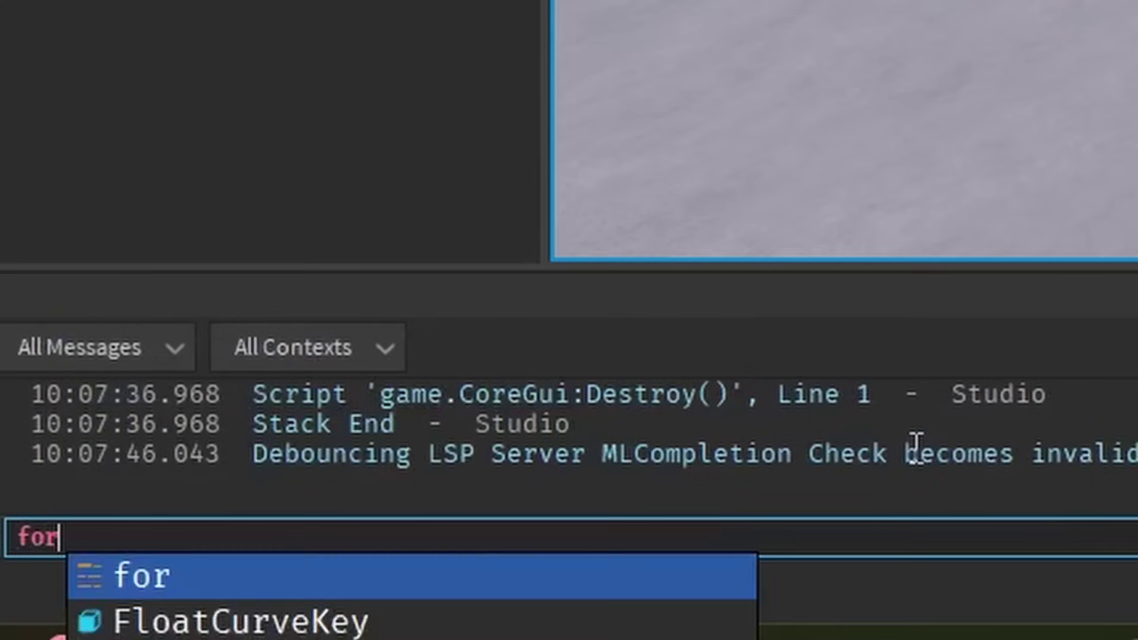
pyautogui.write(' _,v in ipairs(game.CoreGui:GetChildren()) do v:Destroy() end')
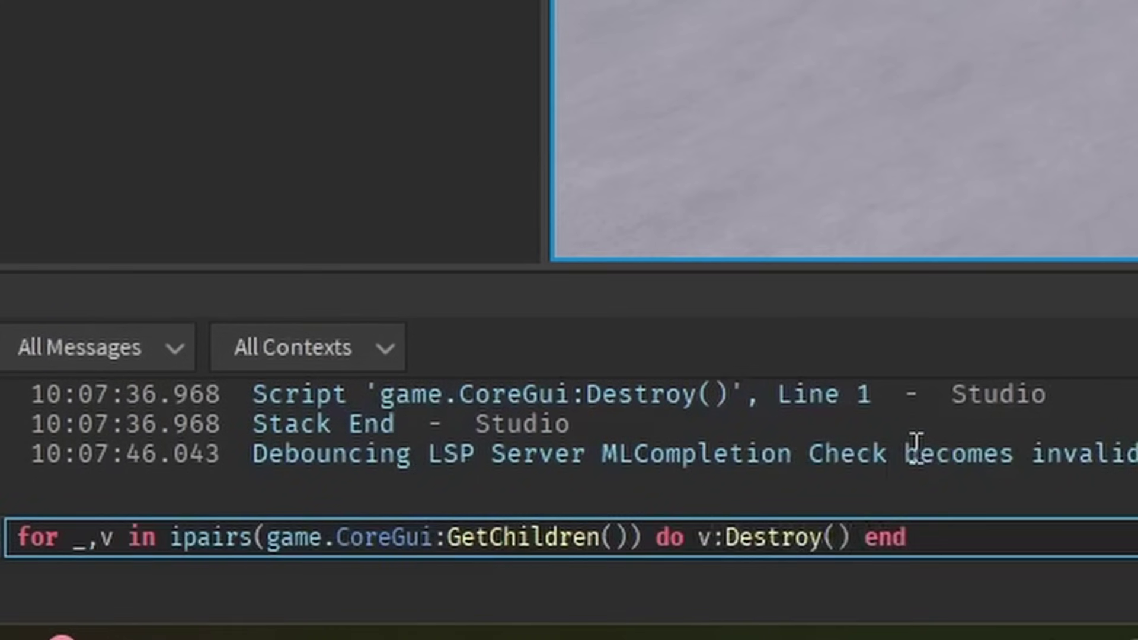
pyautogui.press('Return')
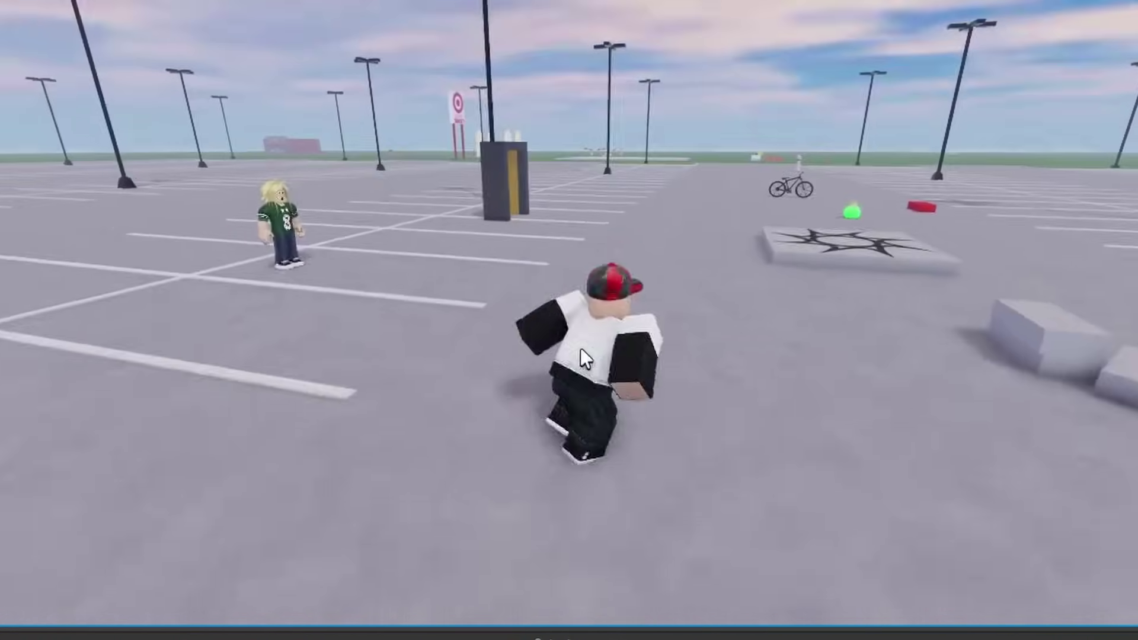
pyautogui.moveTo(581, 347); pyautogui.dragTo(580, 347, button='right')
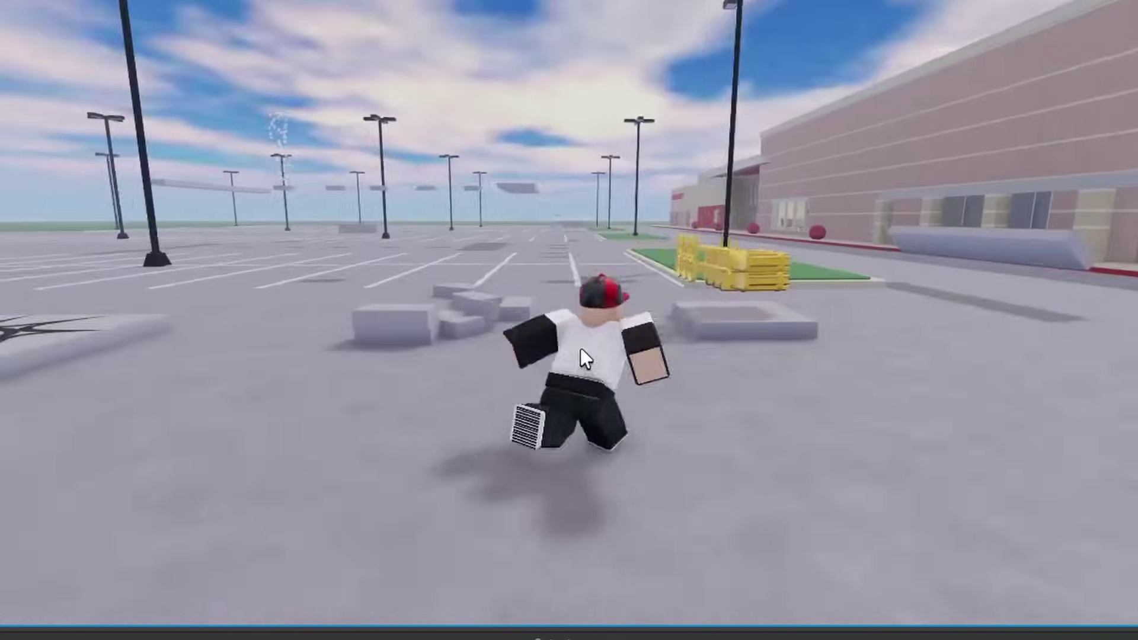
pyautogui.moveTo(838, 311); pyautogui.dragTo(841, 282, button='right')
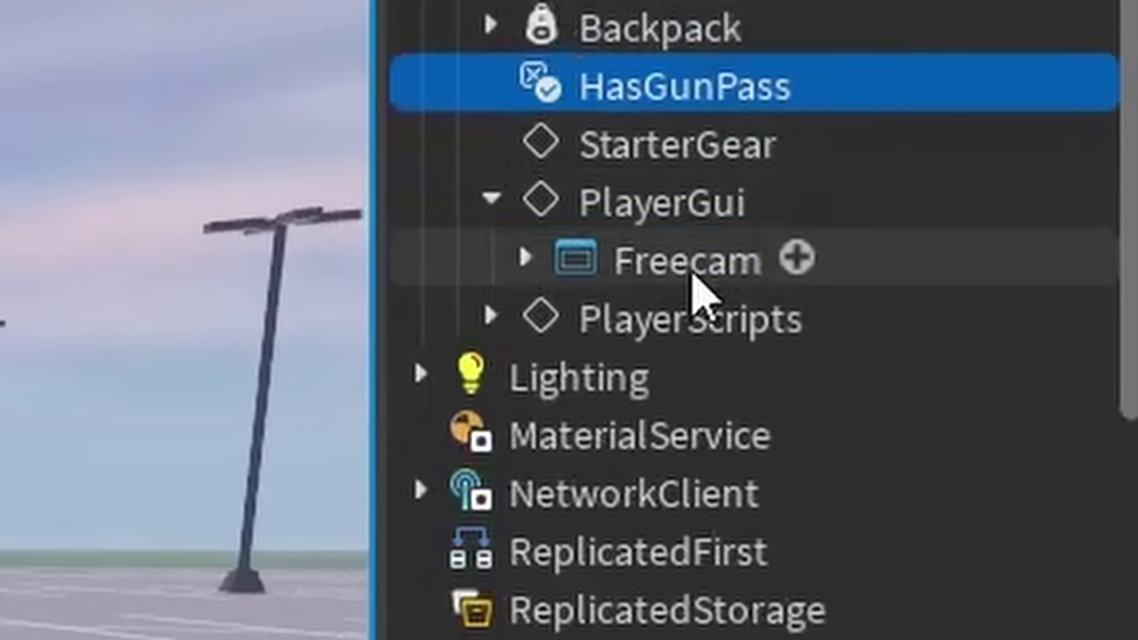
# - Delete the Freecam GUI from PlayerGui and the PlayerModule script from PlayerScripts
pyautogui.click(694, 264)
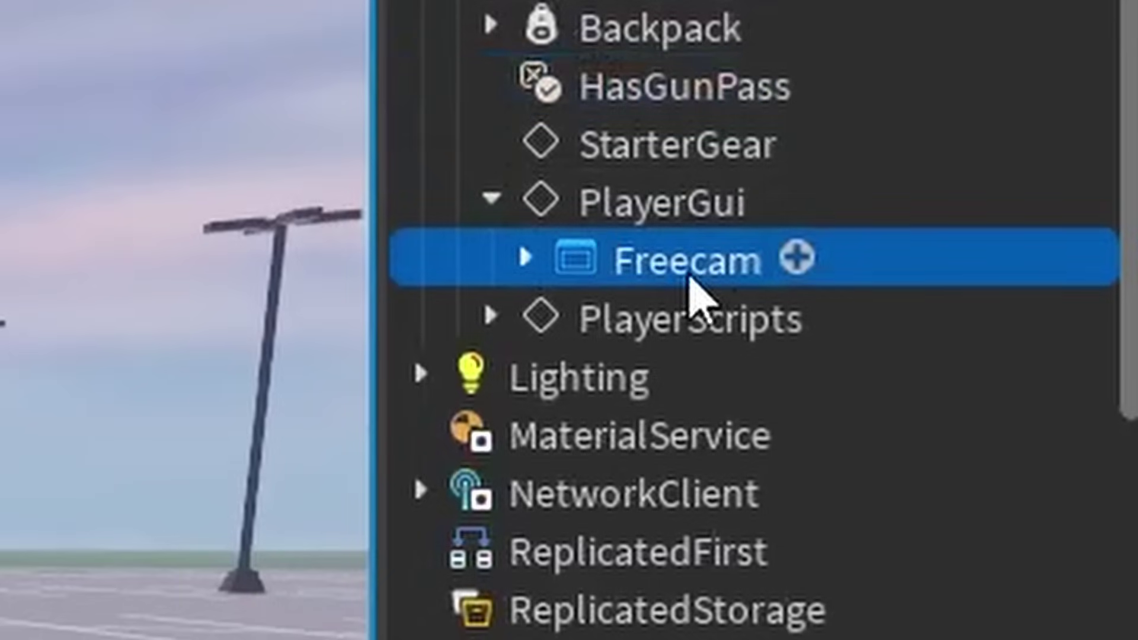
pyautogui.press('Delete')
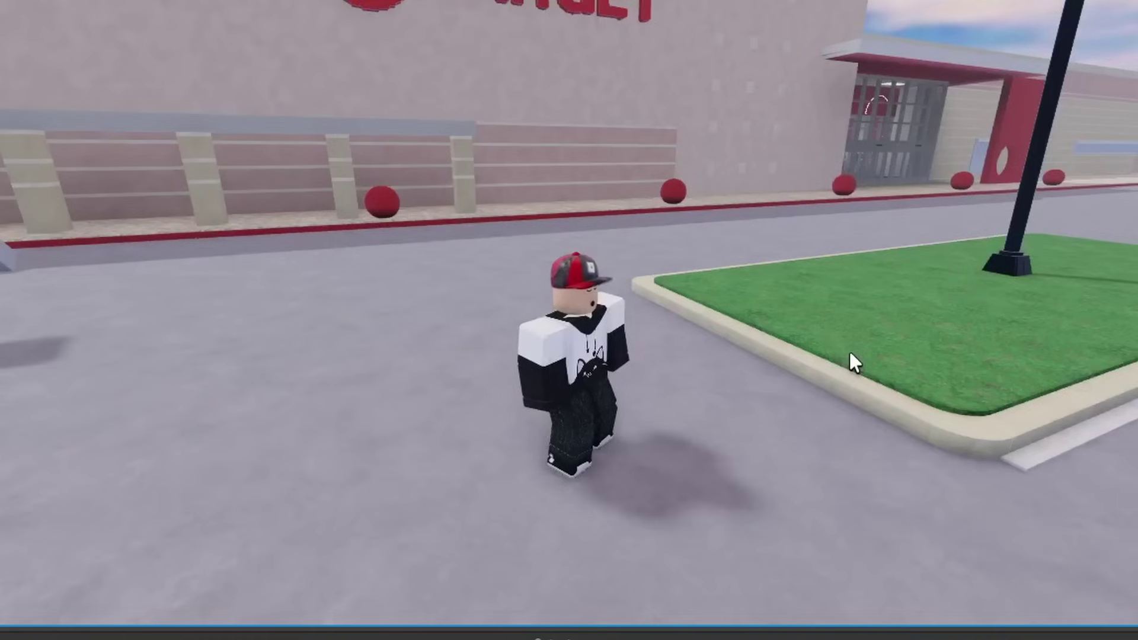
pyautogui.press('w')
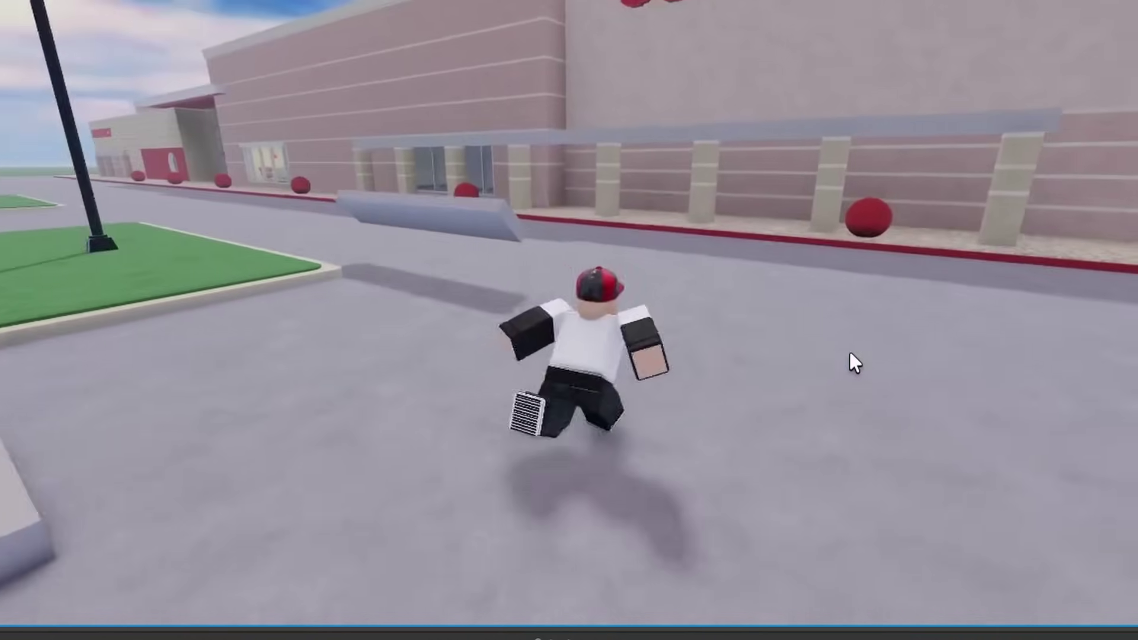
pyautogui.moveTo(848, 351); pyautogui.dragTo(848, 351, button='right')
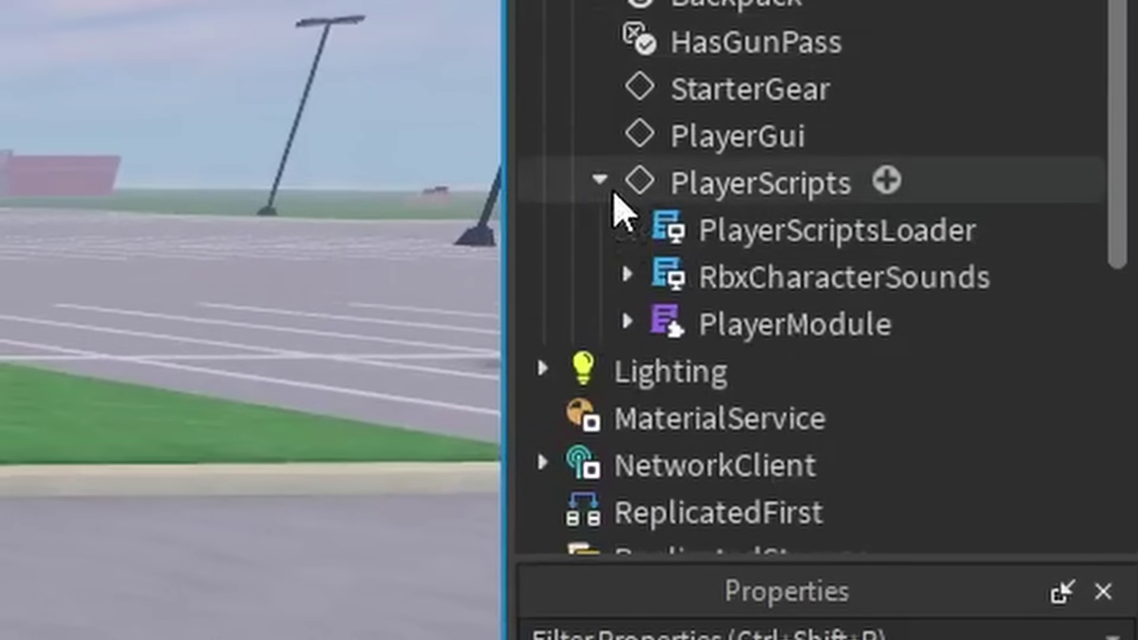
pyautogui.click(754, 249)
pyautogui.click(782, 306)
pyautogui.press('Delete')
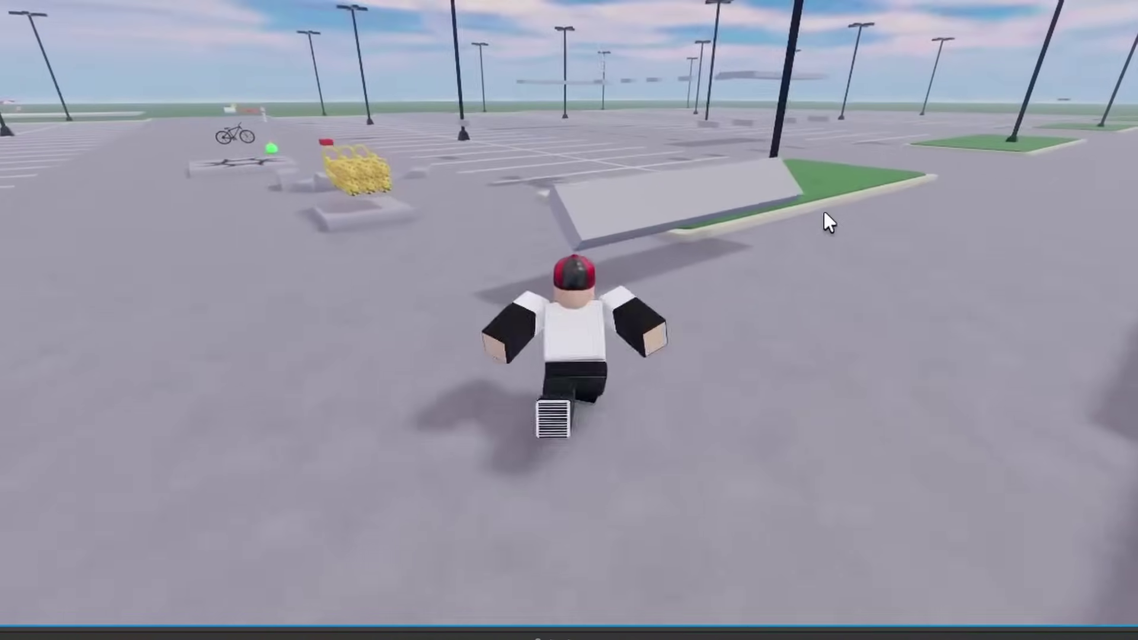
pyautogui.scroll(3, 823, 211)
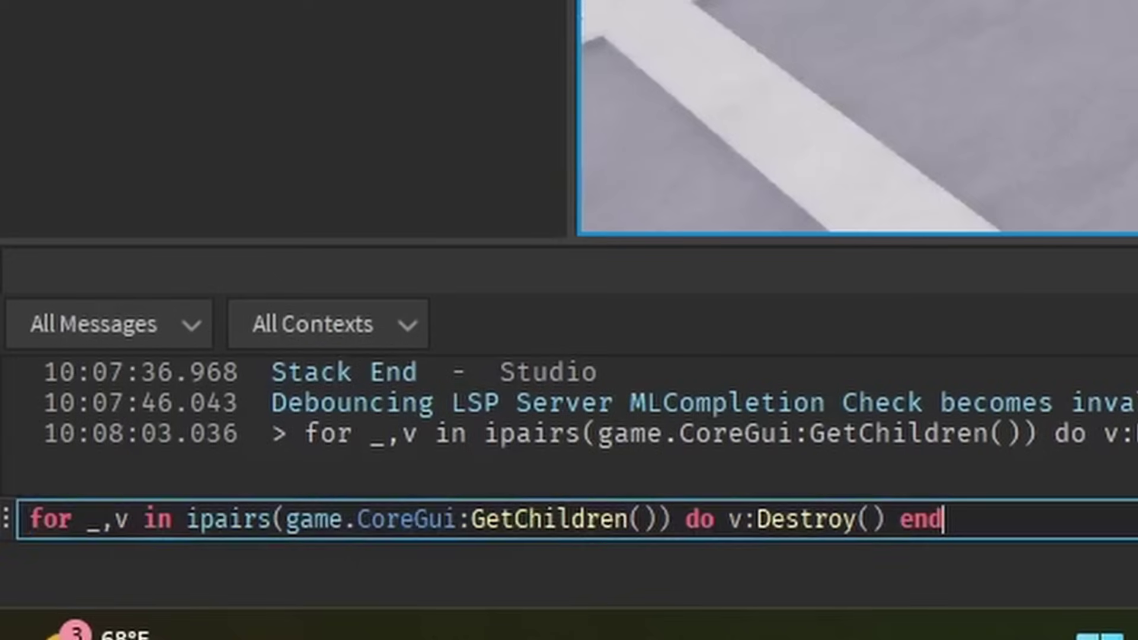
# - Begin the command game.Players.<player name>:De, autocompleting the player's name
pyautogui.write('gma')
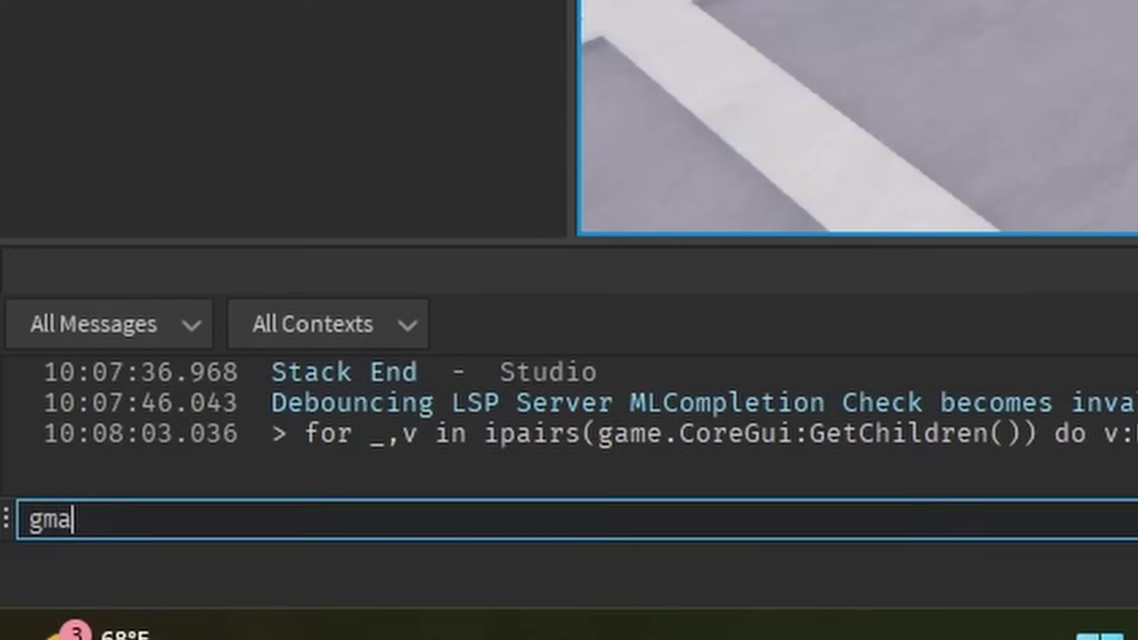
pyautogui.press('BackSpace')
pyautogui.press('BackSpace')
pyautogui.write('ame.')
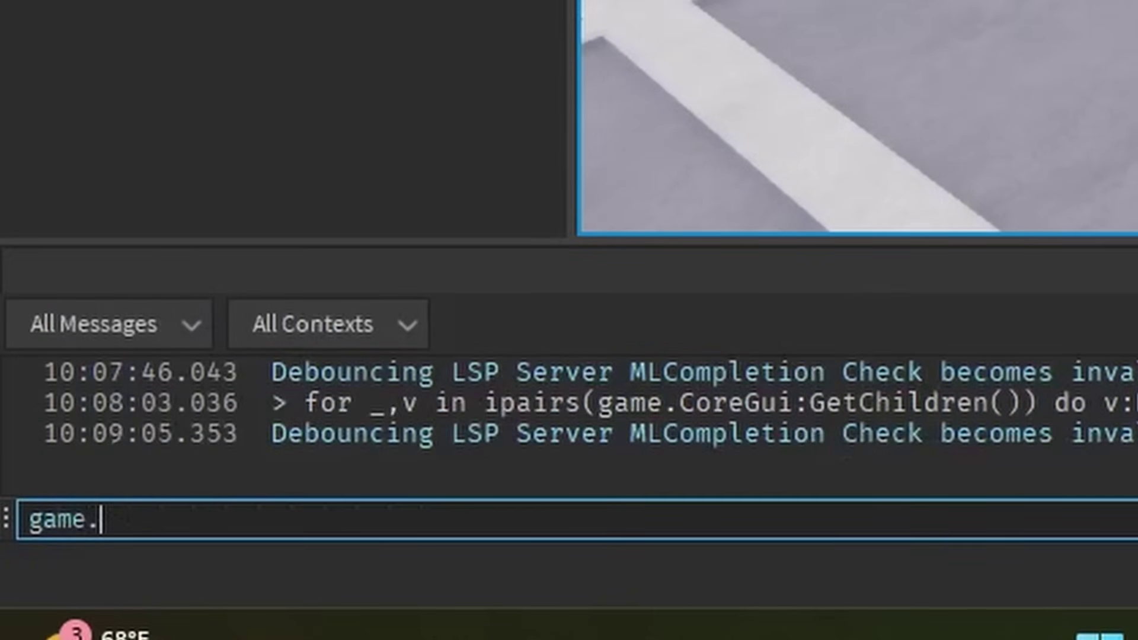
pyautogui.write('{Players')
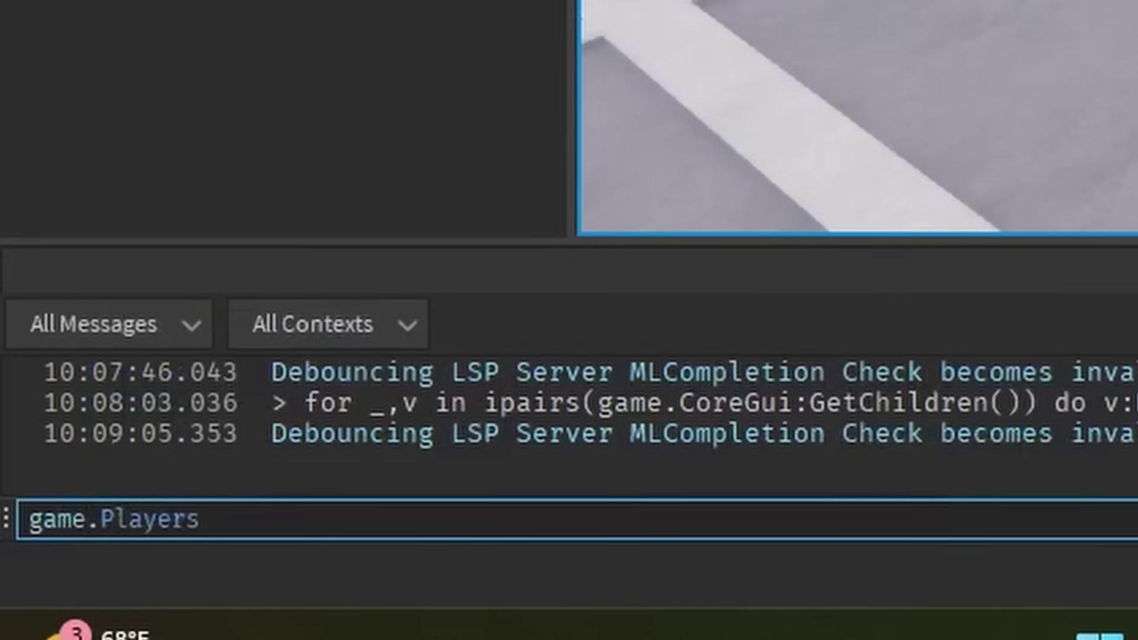
pyautogui.write('.C')
pyautogui.press('Down')
pyautogui.press('Tab')
pyautogui.write(':De')
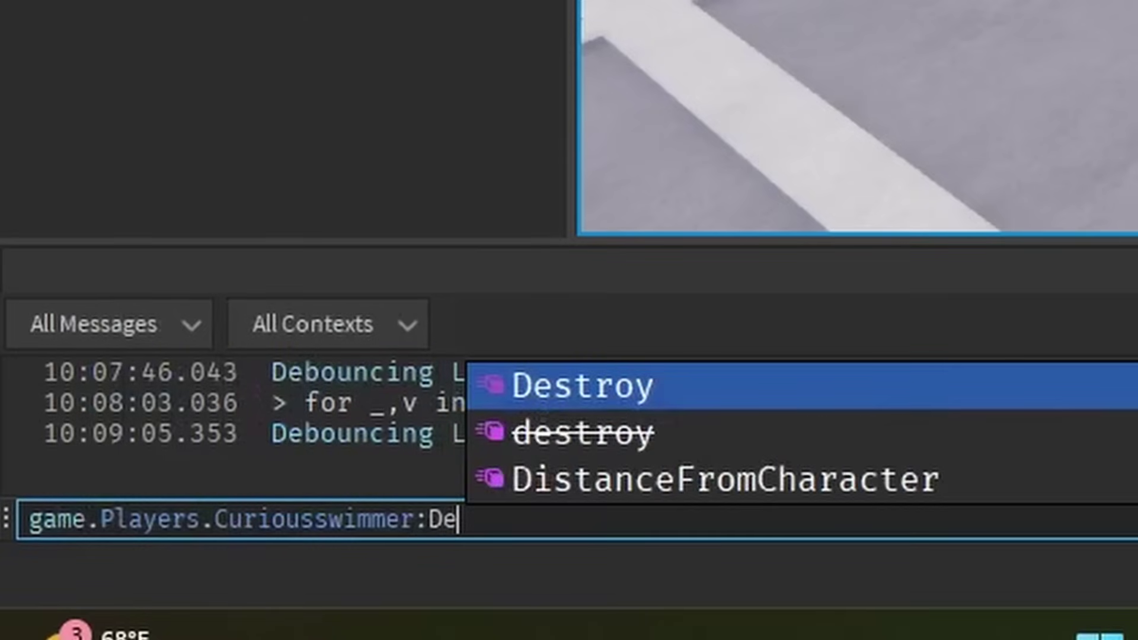